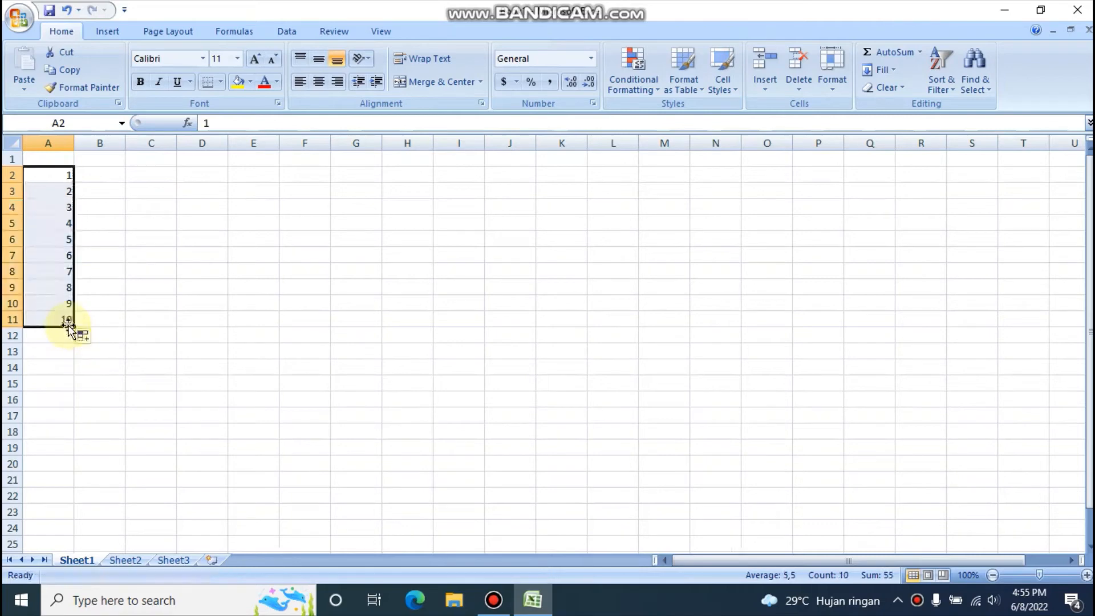
- Fill cells B1 to K1 with the number series 1 to 10 as the table's column headings
click(117, 163)
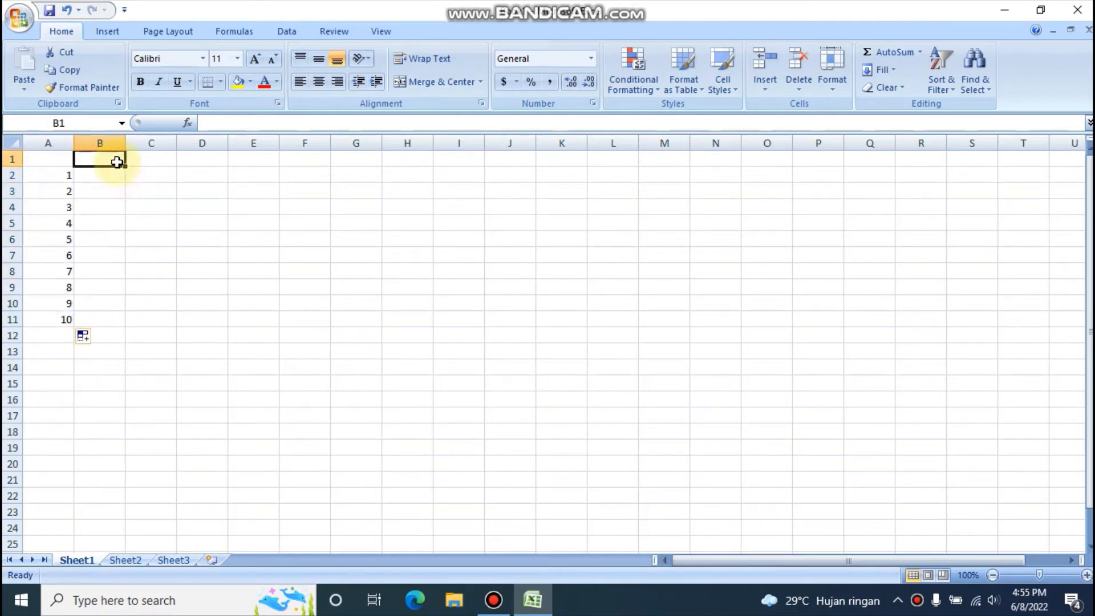
text(1)
key(Right)
text(2)
key(Left)
key(shift+Right)
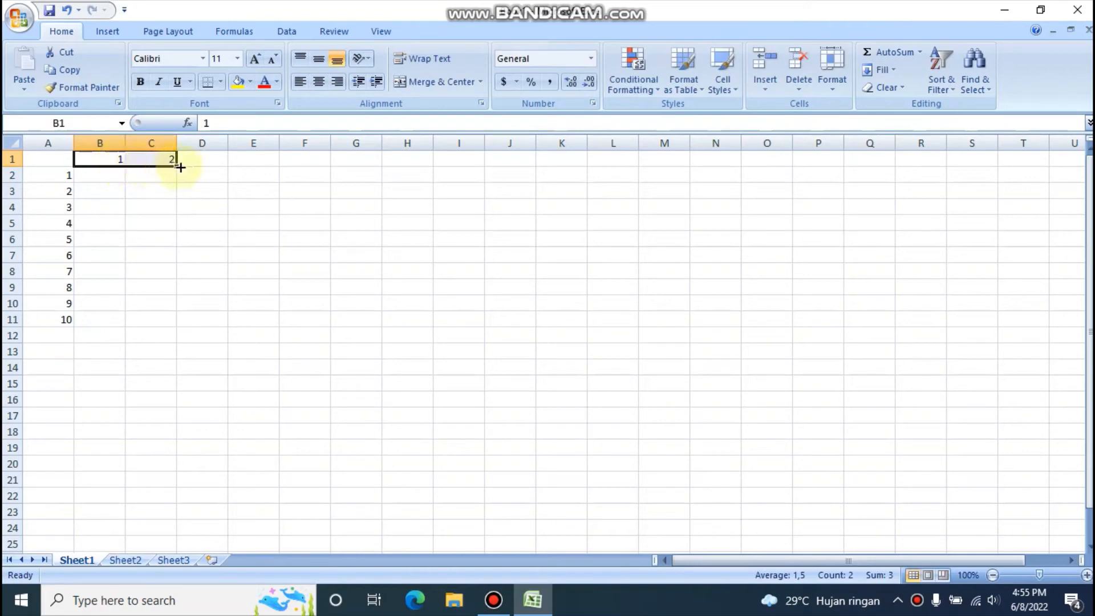
drag(177, 166, 587, 144)
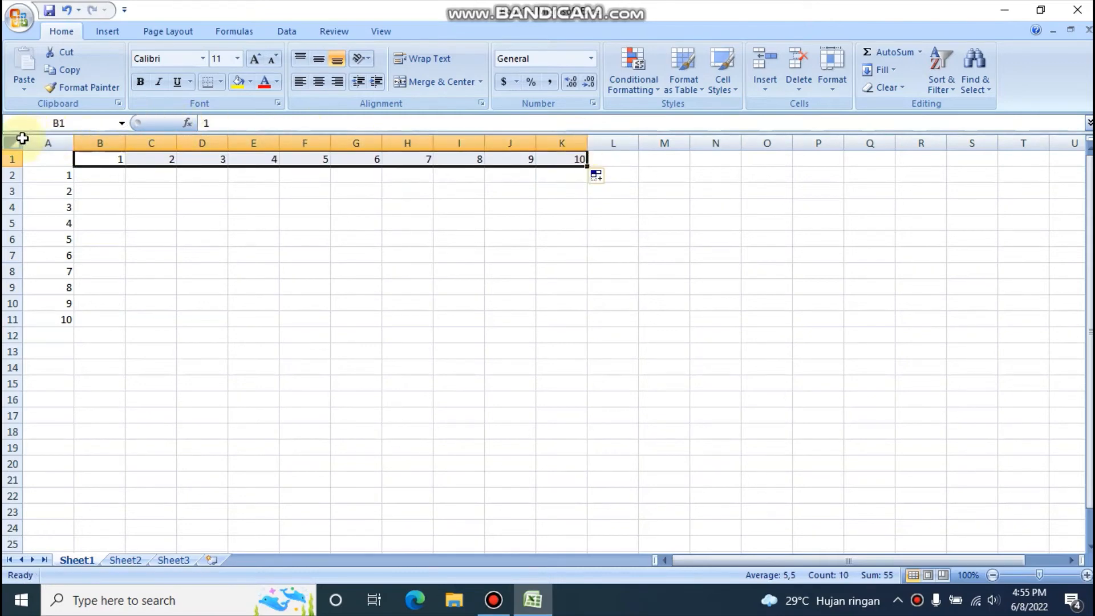
- Center the contents of the whole sheet horizontally
click(17, 142)
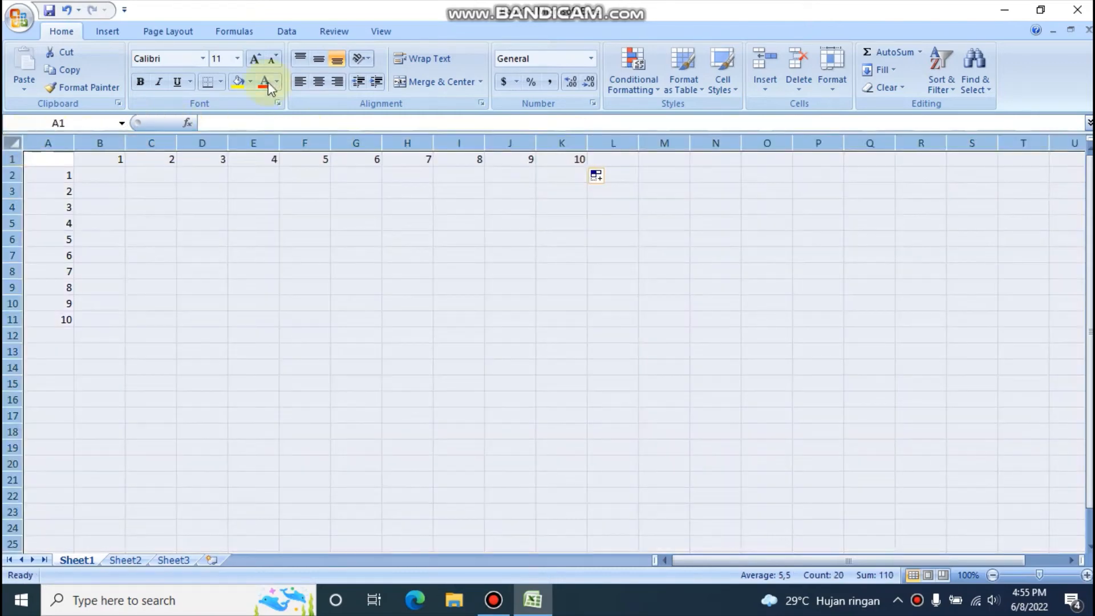
click(328, 82)
click(254, 206)
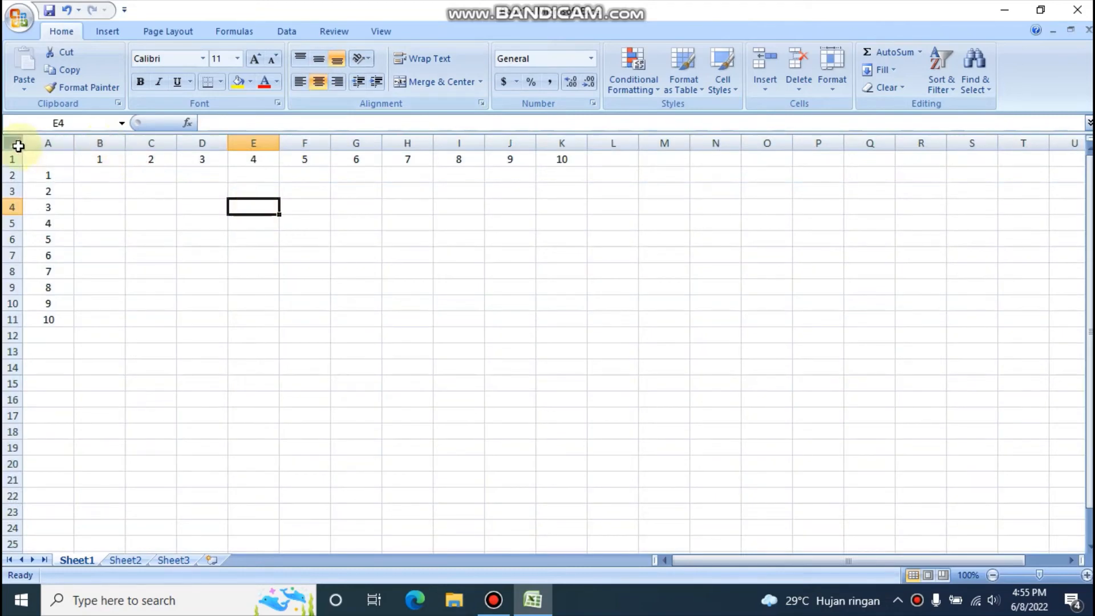
- Set the font of the whole sheet to Arial, size 24
click(17, 142)
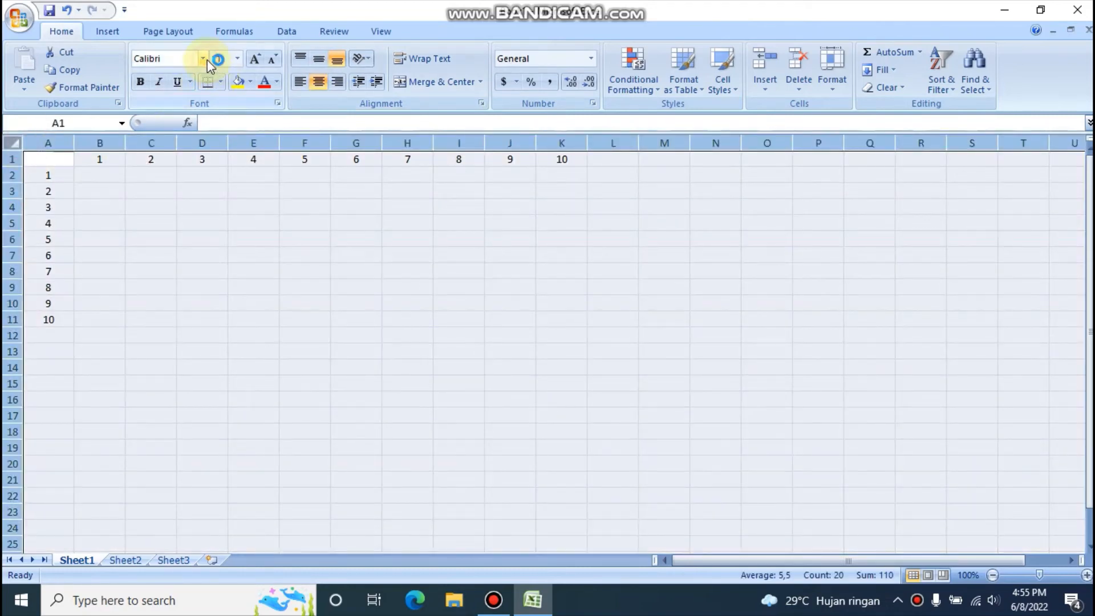
click(203, 58)
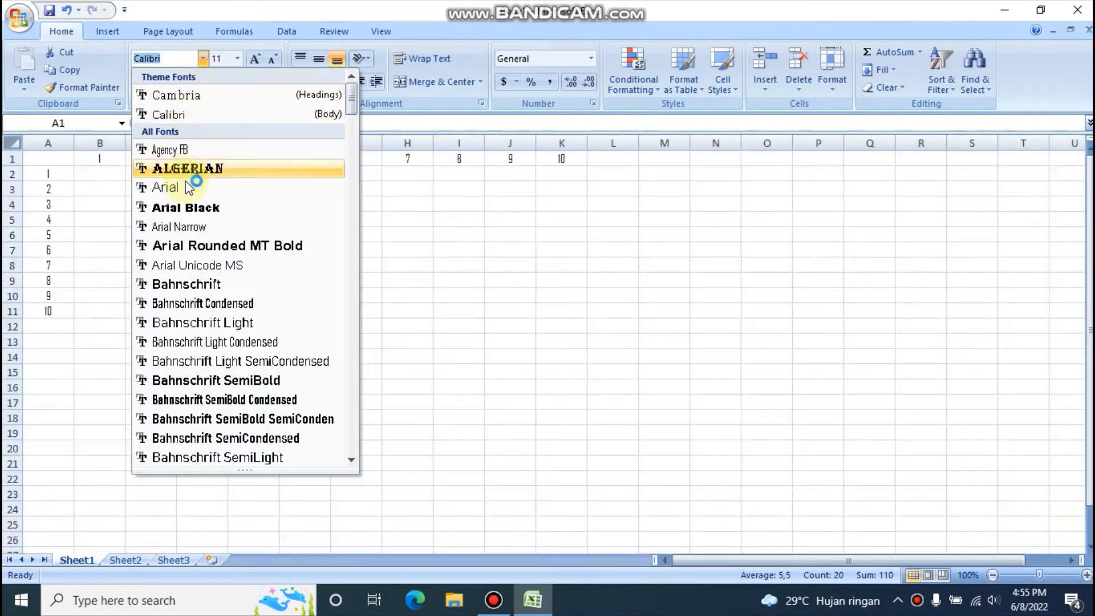
click(186, 183)
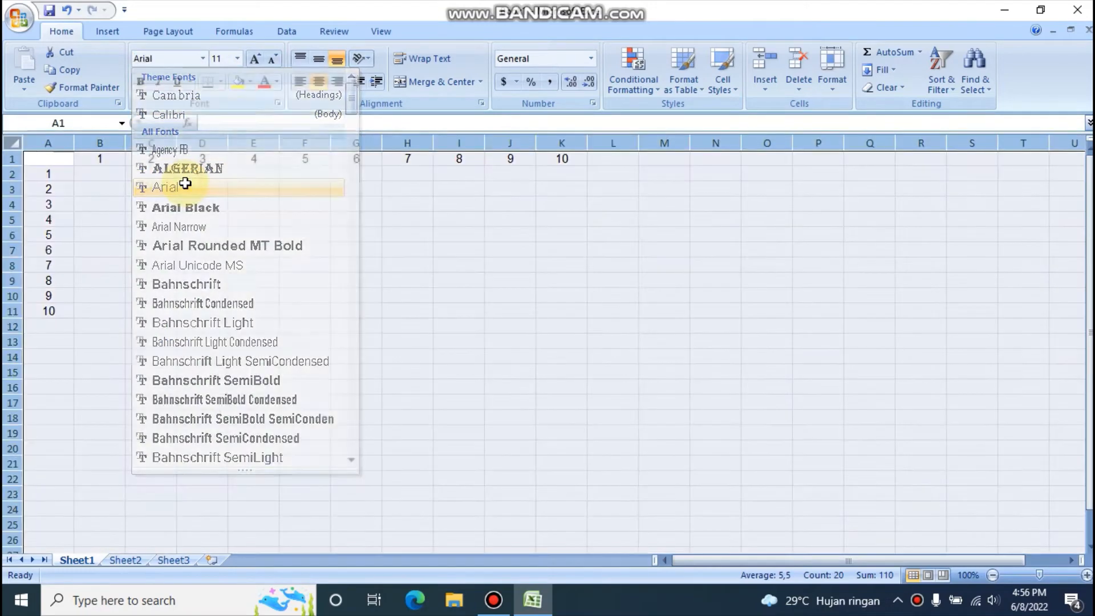
click(237, 59)
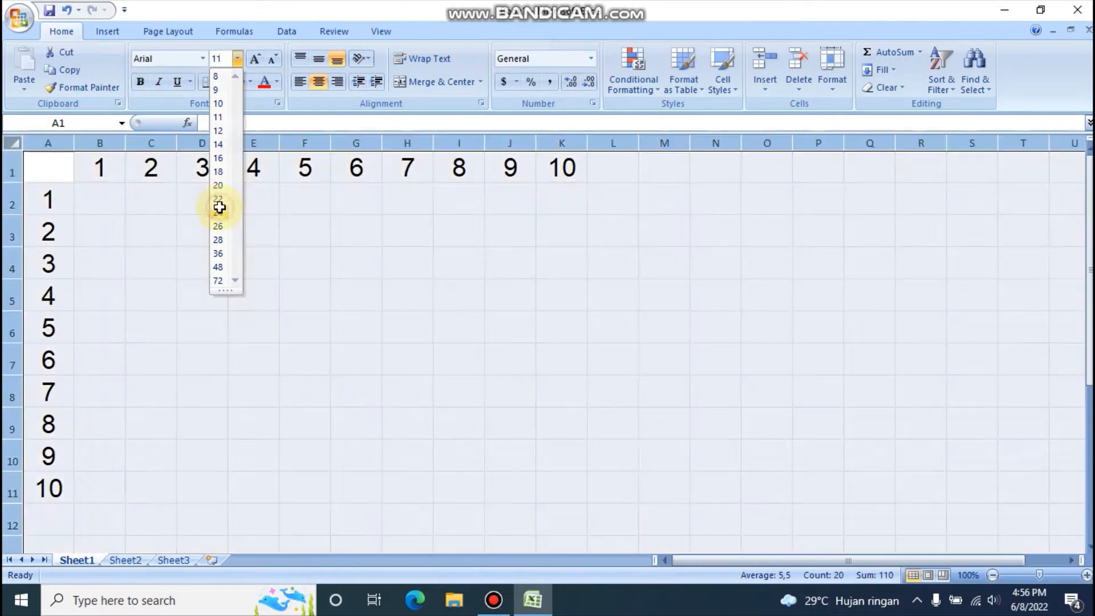
click(219, 213)
click(217, 206)
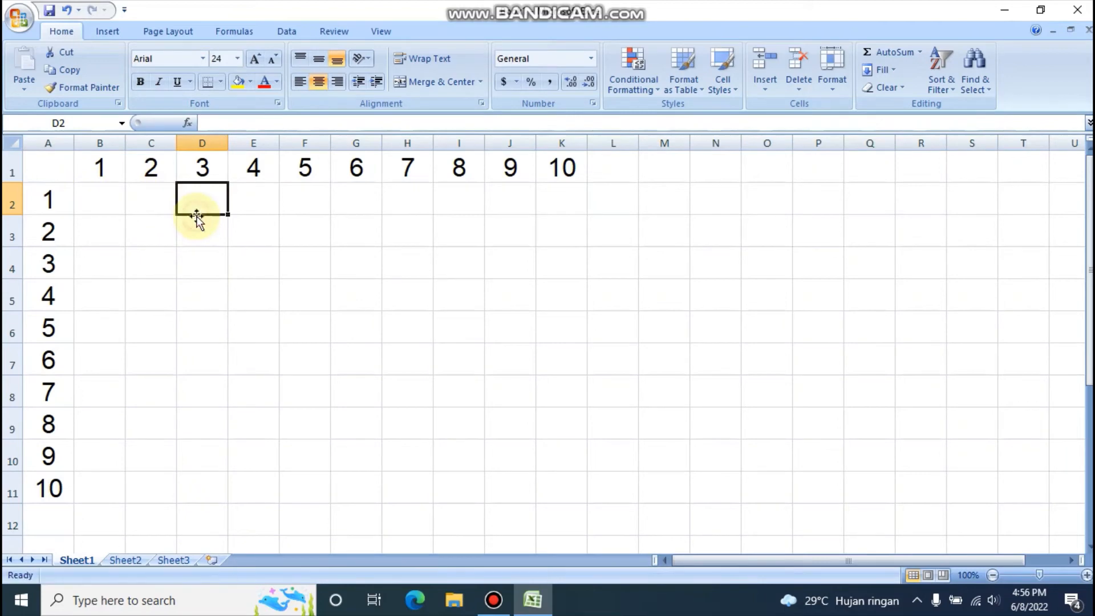
- Fill the row-heading cells A1 to A11 with yellow
click(47, 199)
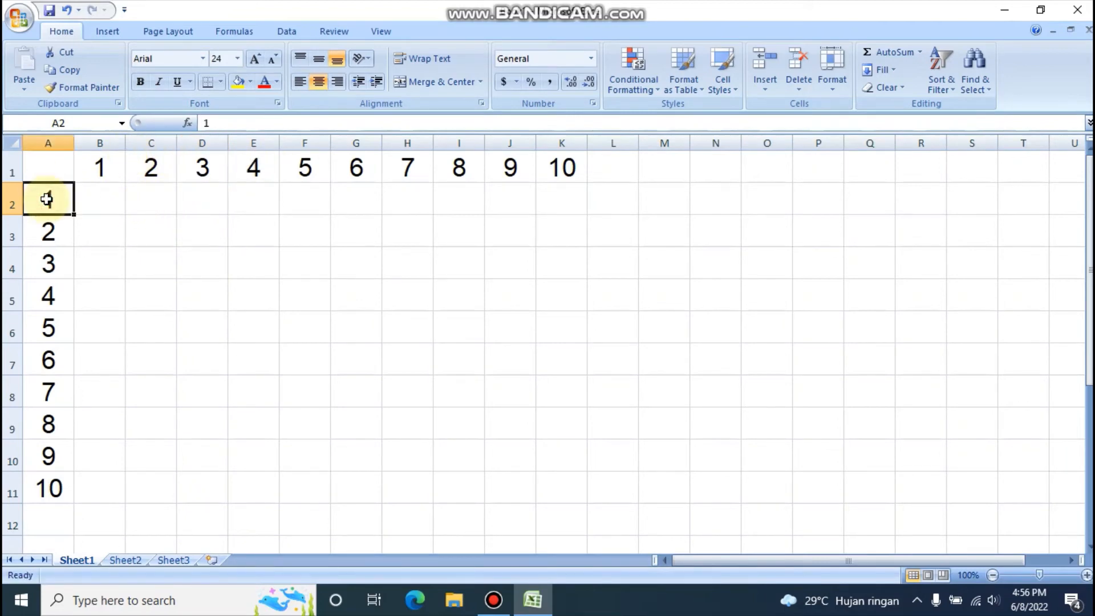
drag(46, 169, 42, 485)
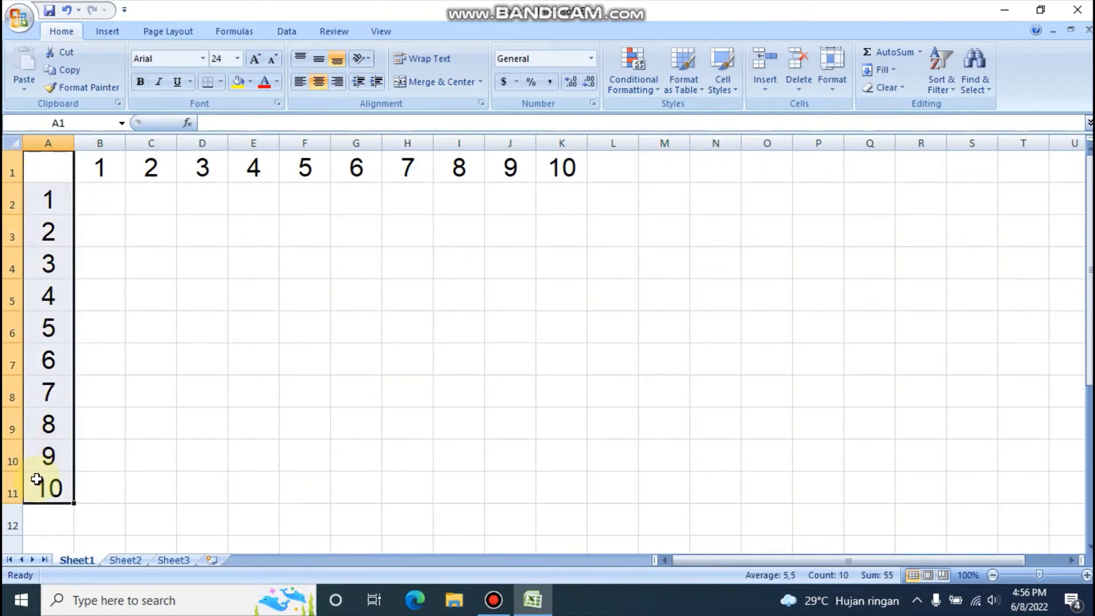
click(238, 81)
- Fill the column-heading cells A1 to K1 with yellow
click(51, 172)
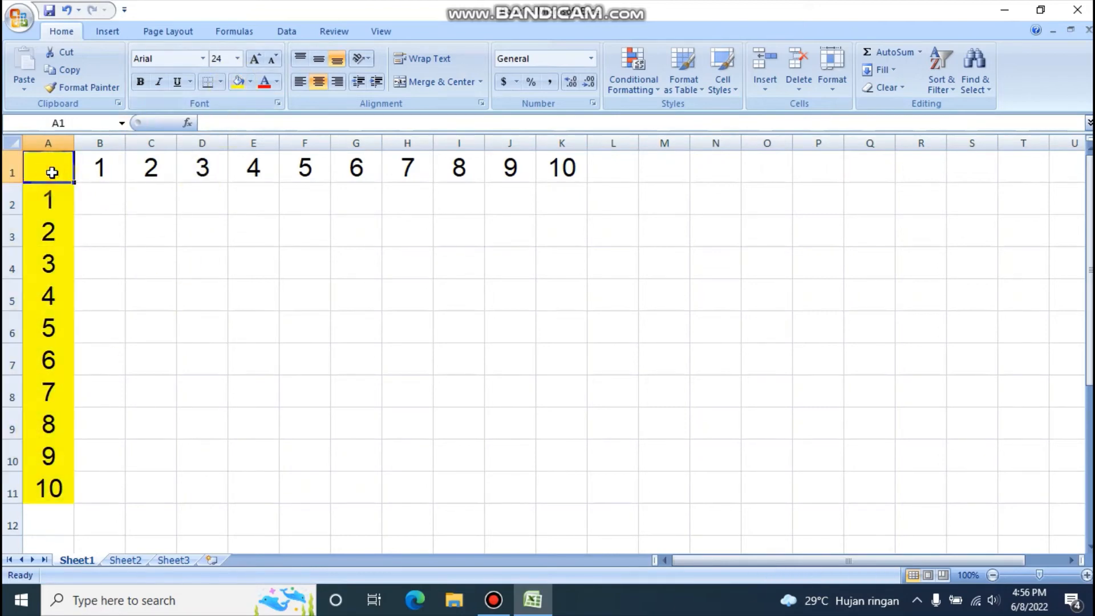
key(shift+Right)
key(shift+Right)
key(shift+Right)
key(shift+Right)
key(shift+Right)
key(shift+Right)
key(shift+Right)
key(shift+Right)
key(shift+Right)
key(shift+Right)
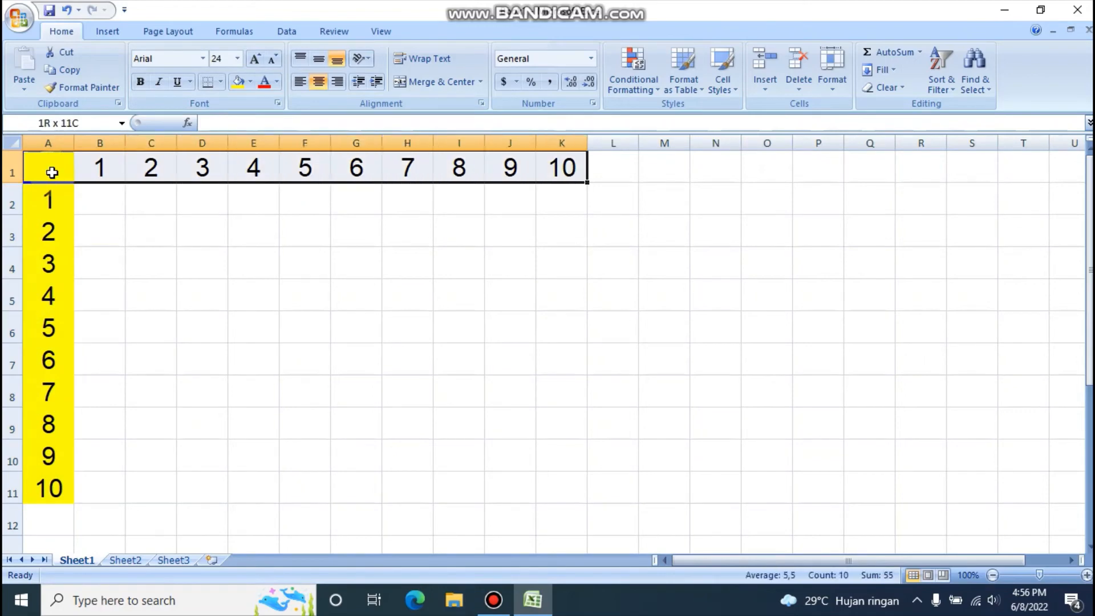
click(237, 82)
- Enter x in the table's corner cell A1
click(61, 174)
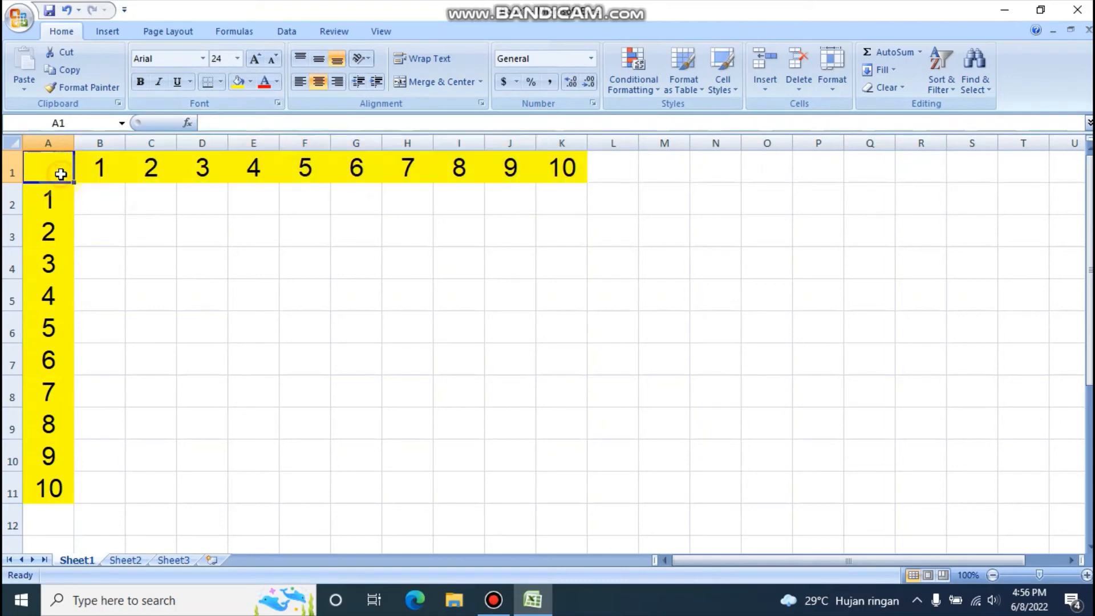
text(x)
key(Return)
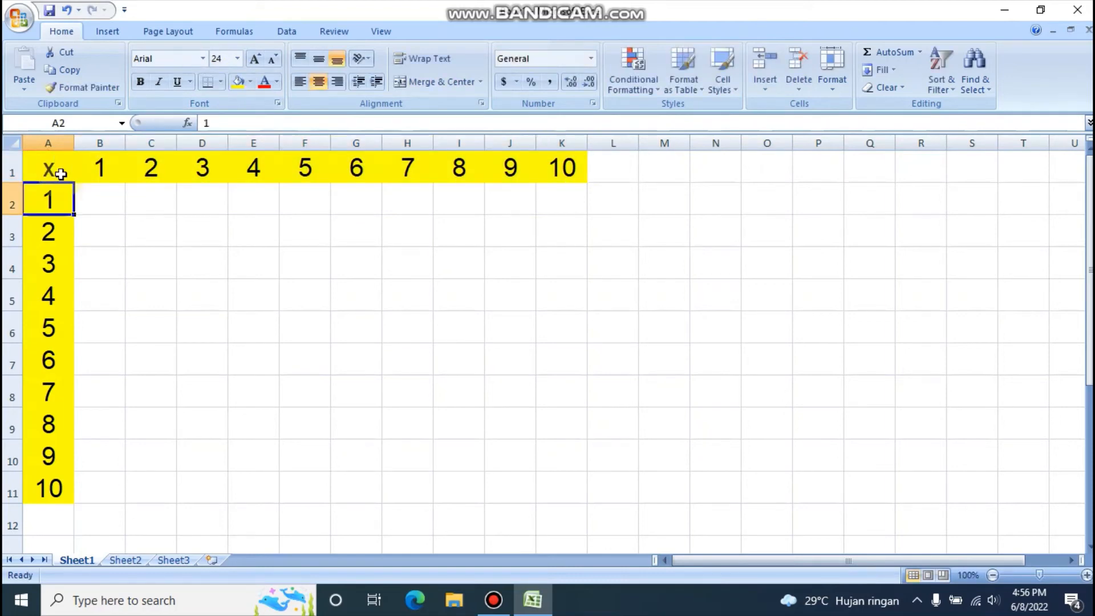
key(Right)
key(Right)
key(Right)
key(Right)
key(Right)
key(Right)
key(Right)
key(Right)
key(Right)
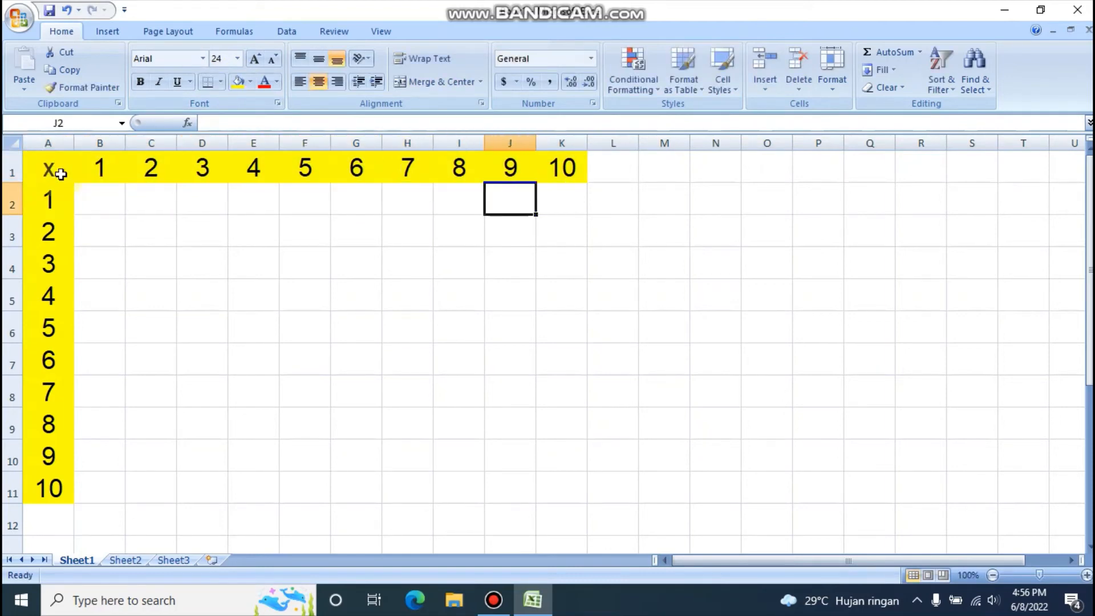
key(Left)
key(Left)
key(Left)
key(Left)
key(Left)
key(Left)
key(Left)
key(Left)
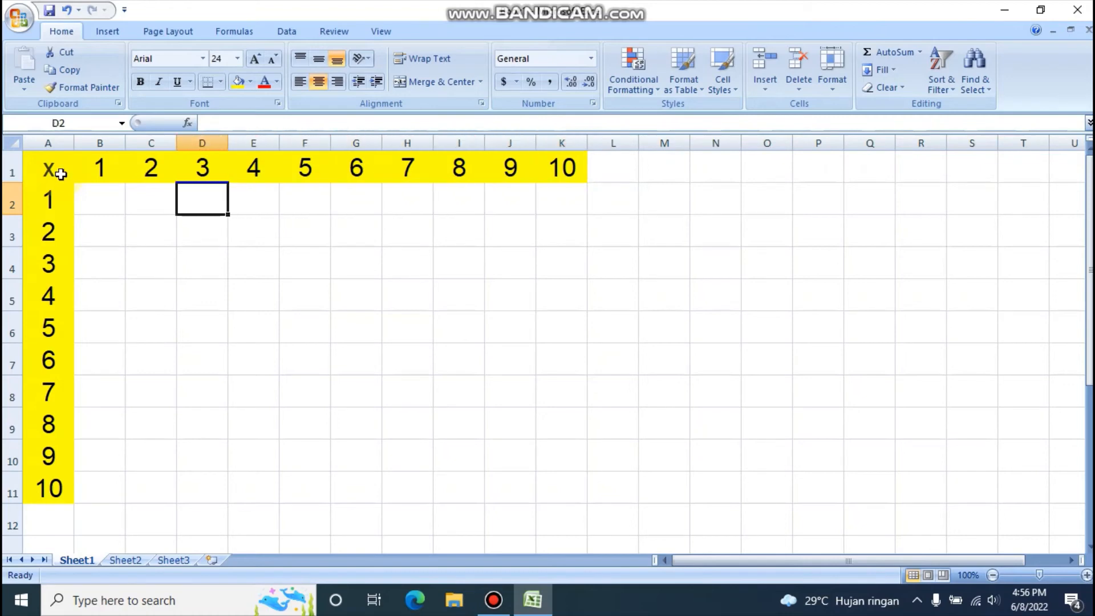
key(Right)
key(Left)
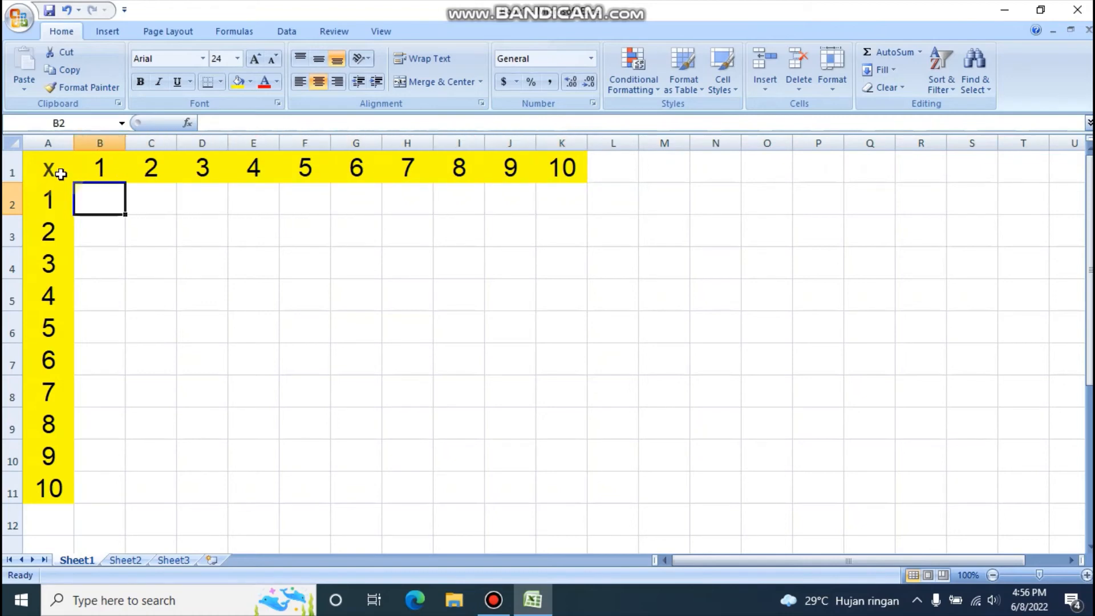
- Apply All Borders to the table range A1 to K11
drag(61, 174, 561, 483)
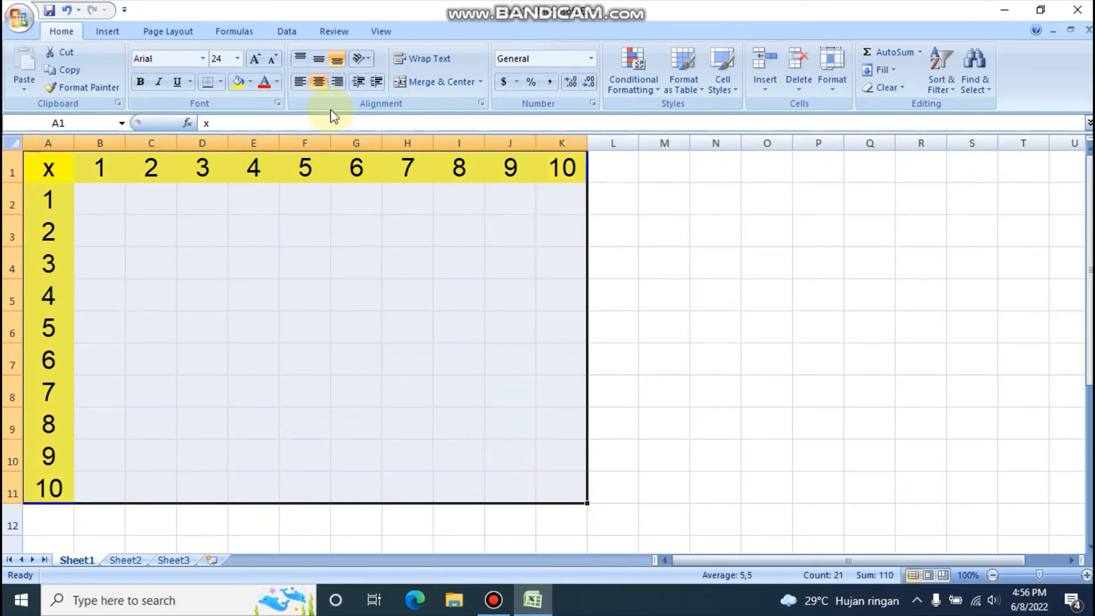
click(222, 83)
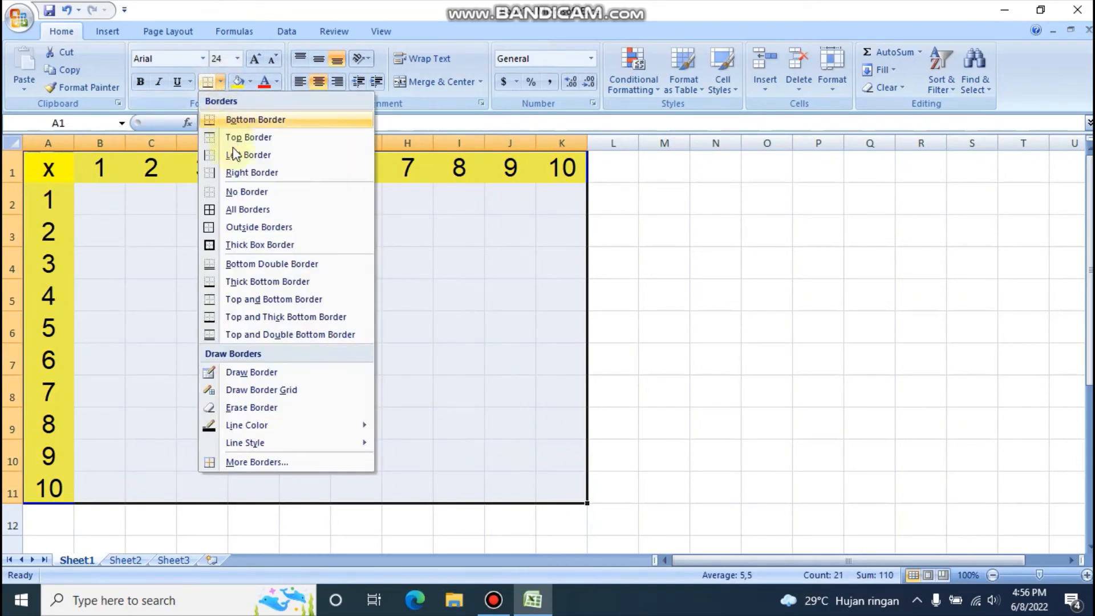
click(233, 212)
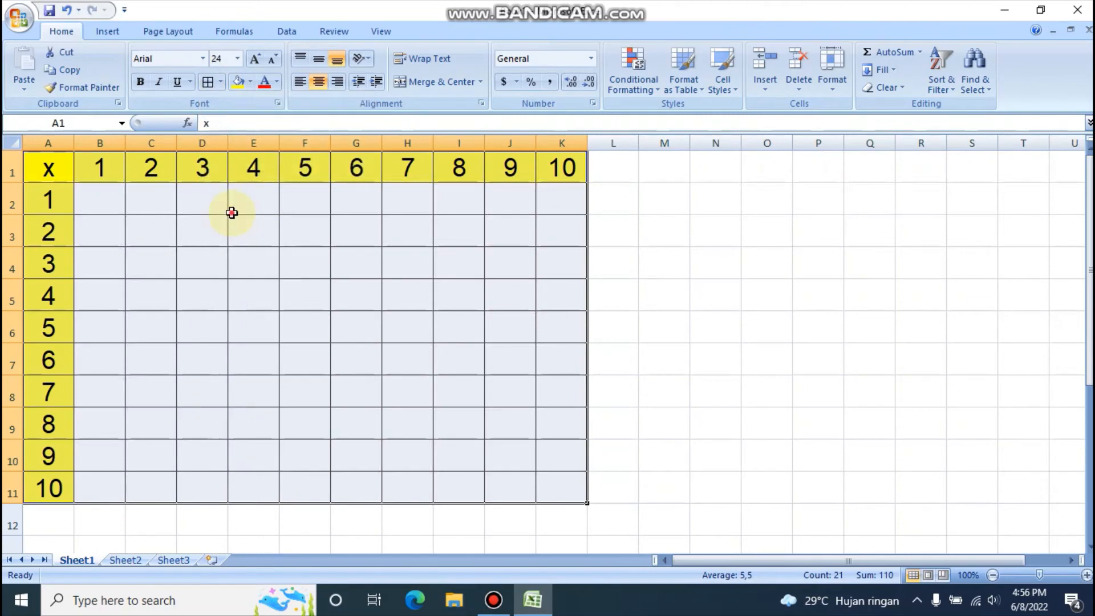
click(229, 211)
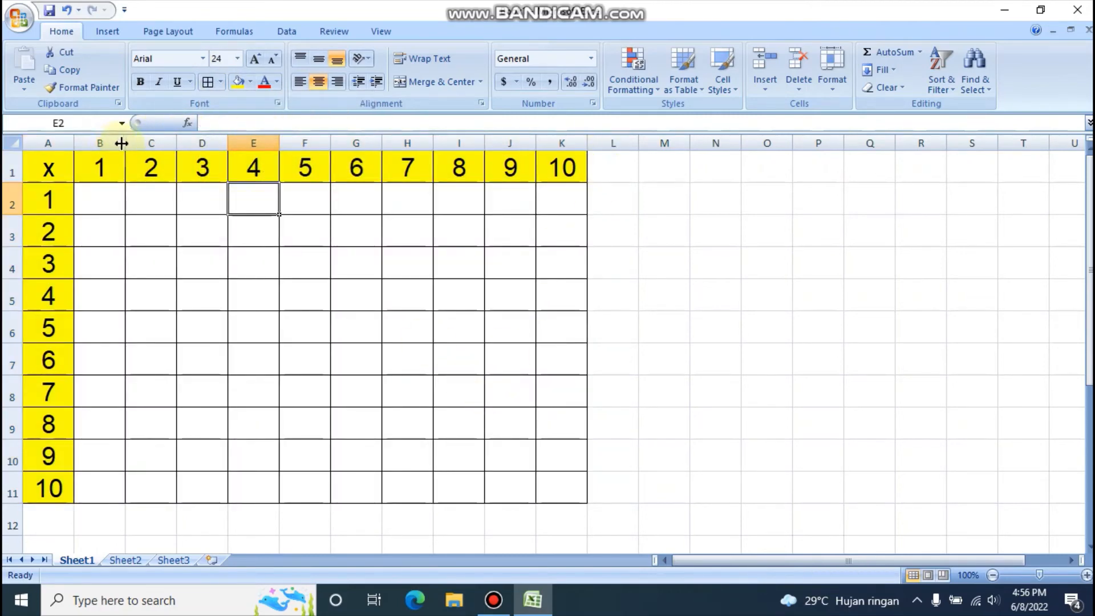
- Set the width of columns B to K to 10
drag(123, 143, 561, 143)
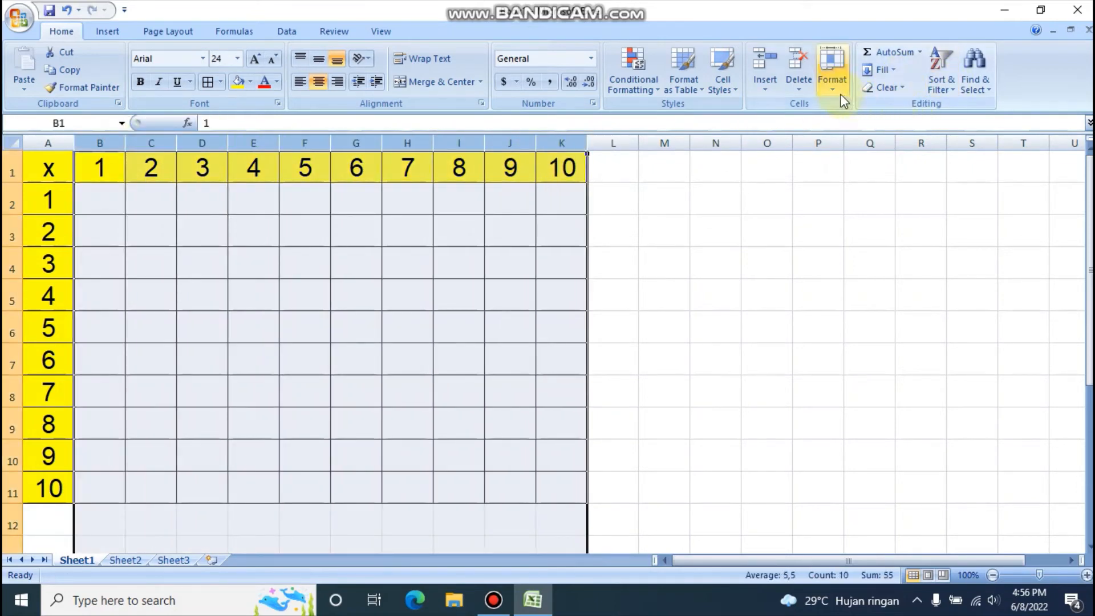
click(834, 80)
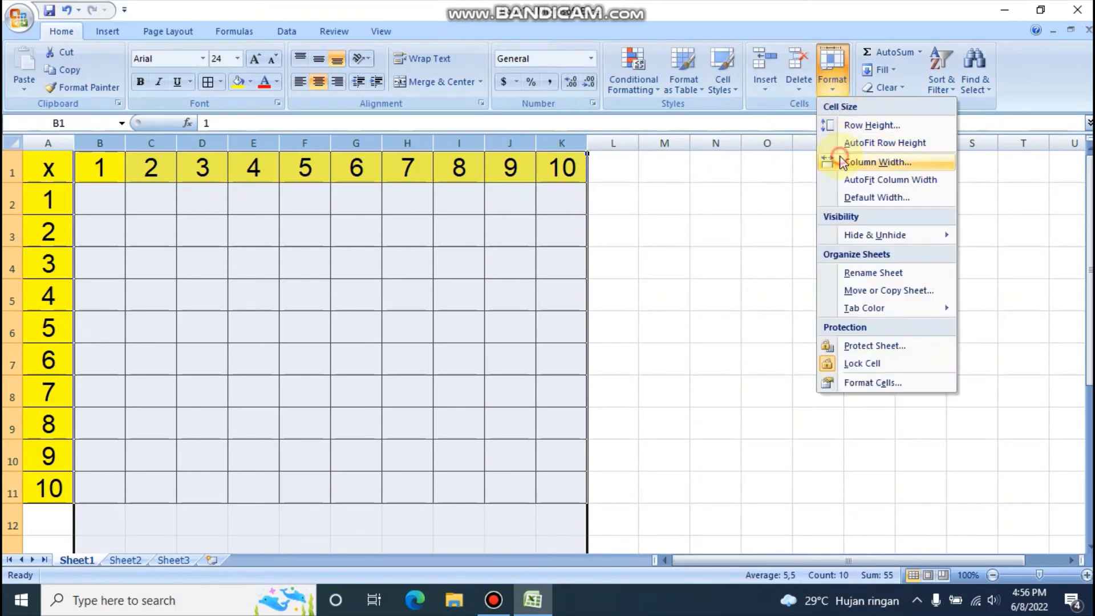
click(843, 163)
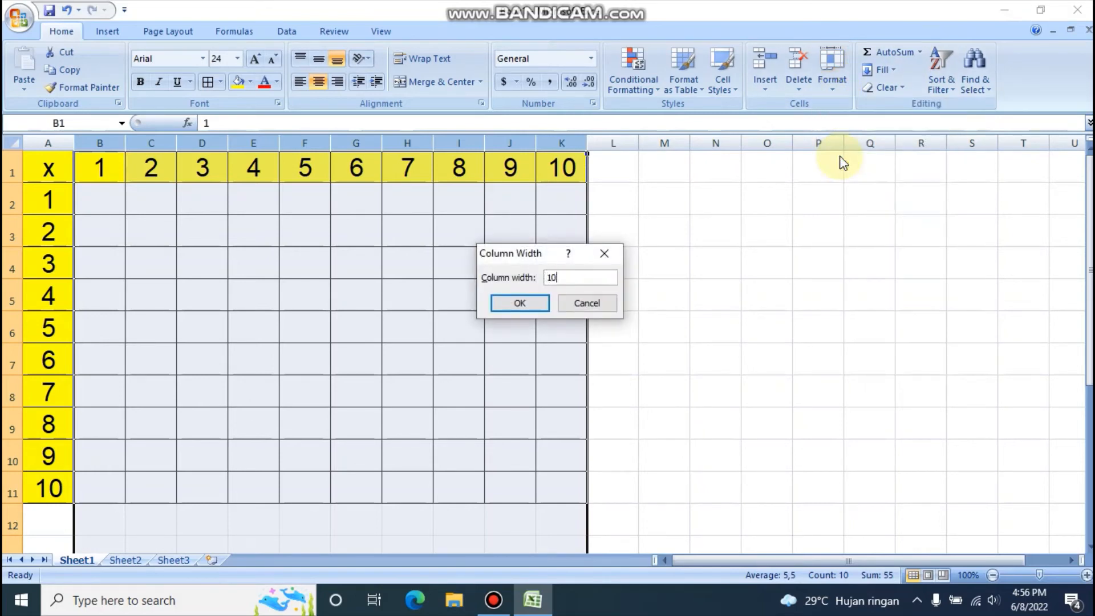
key(Return)
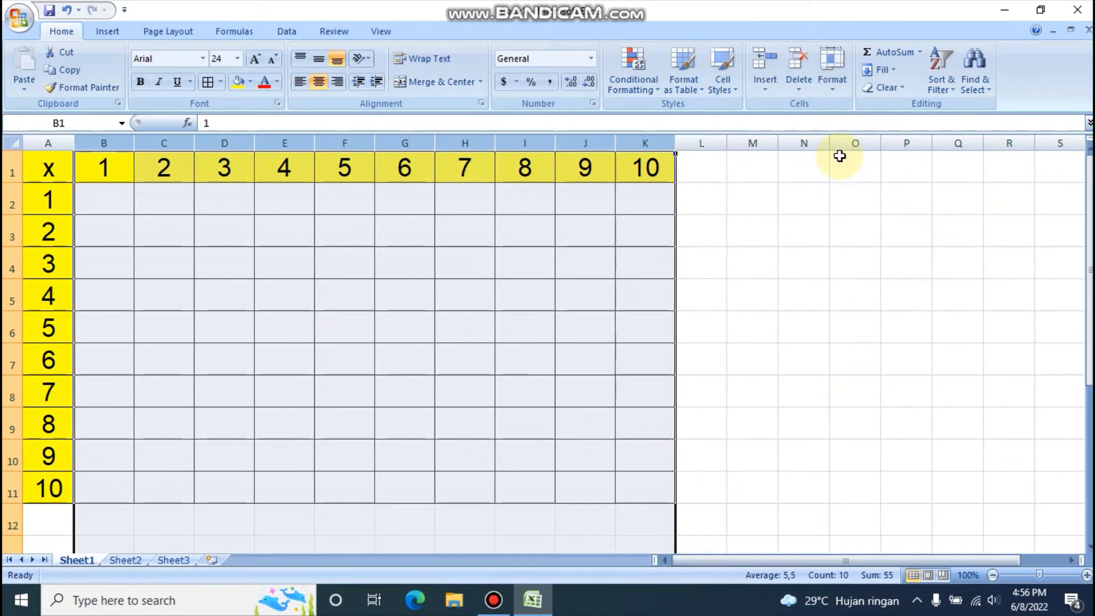
click(663, 258)
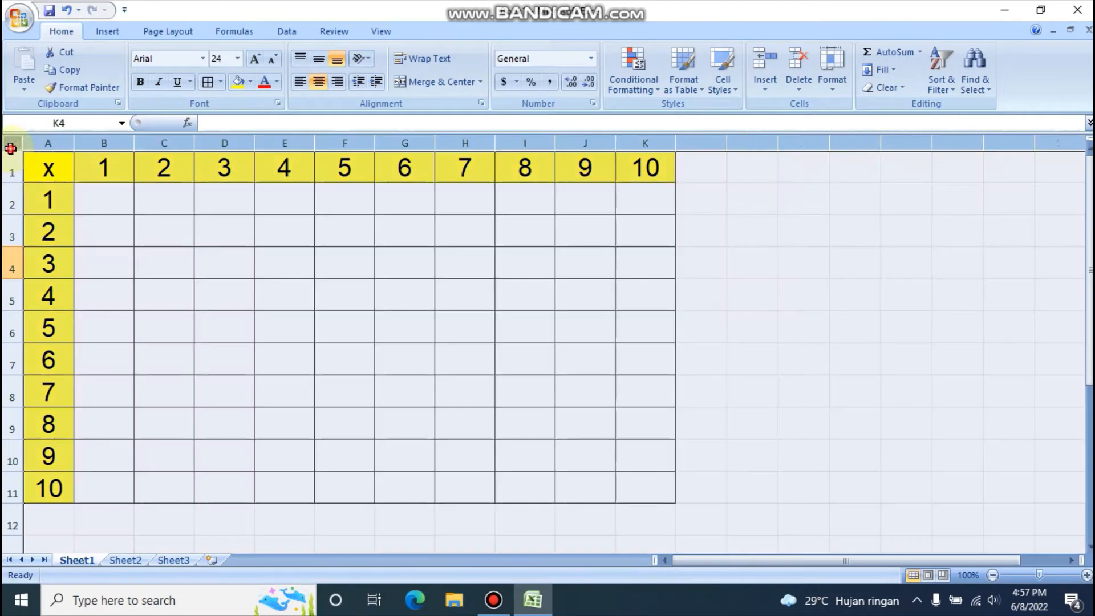
- Align the contents of the whole sheet to the vertical middle of the cells
click(11, 143)
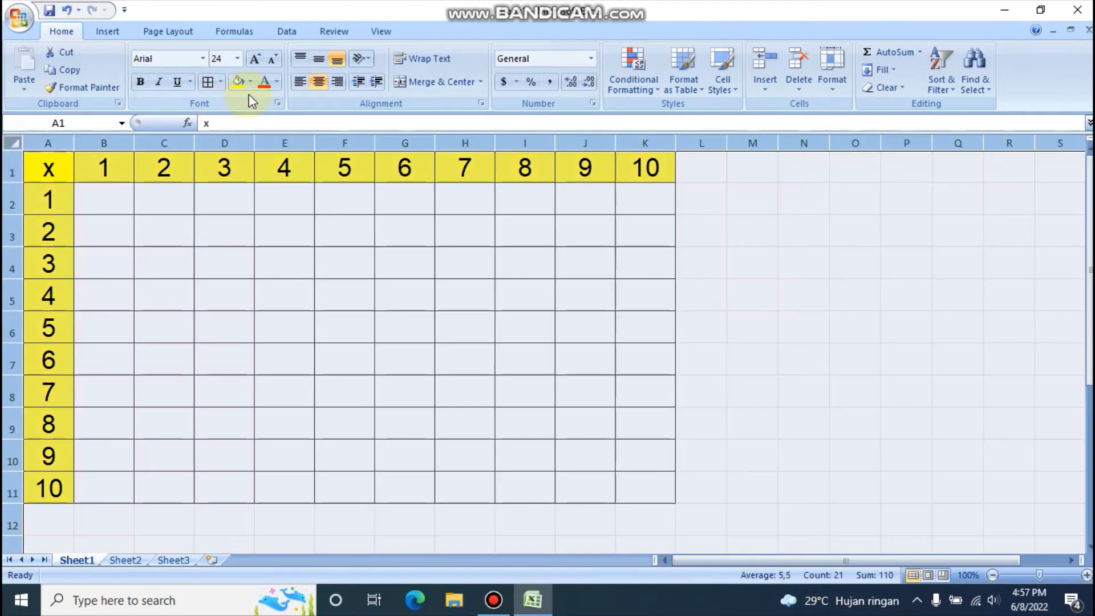
click(319, 58)
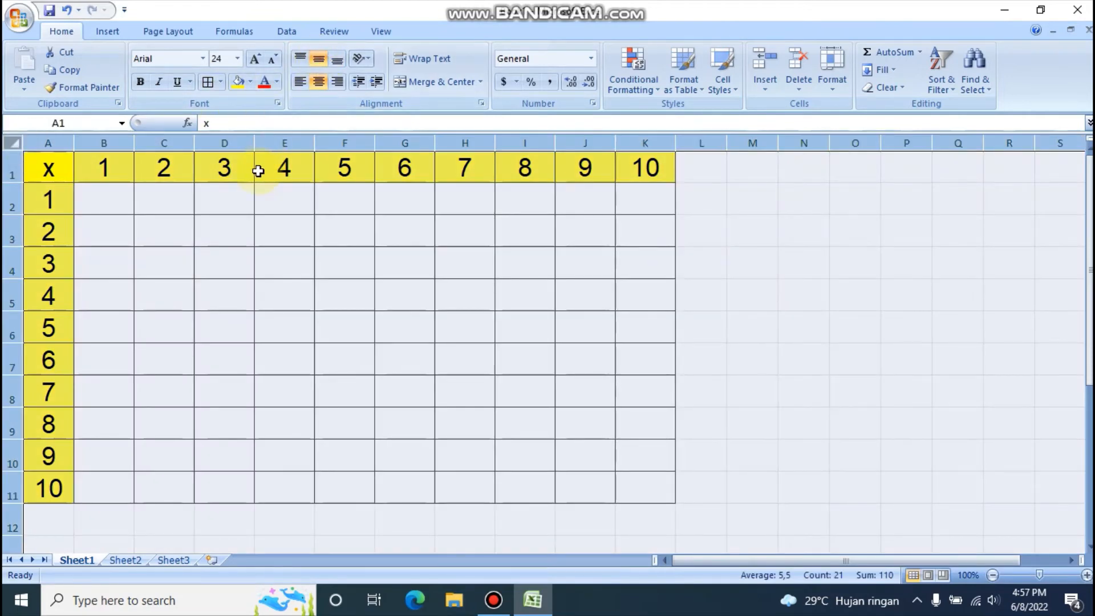
click(258, 167)
- Make heading row 1 slightly taller and heading column A slightly wider
drag(21, 182, 15, 193)
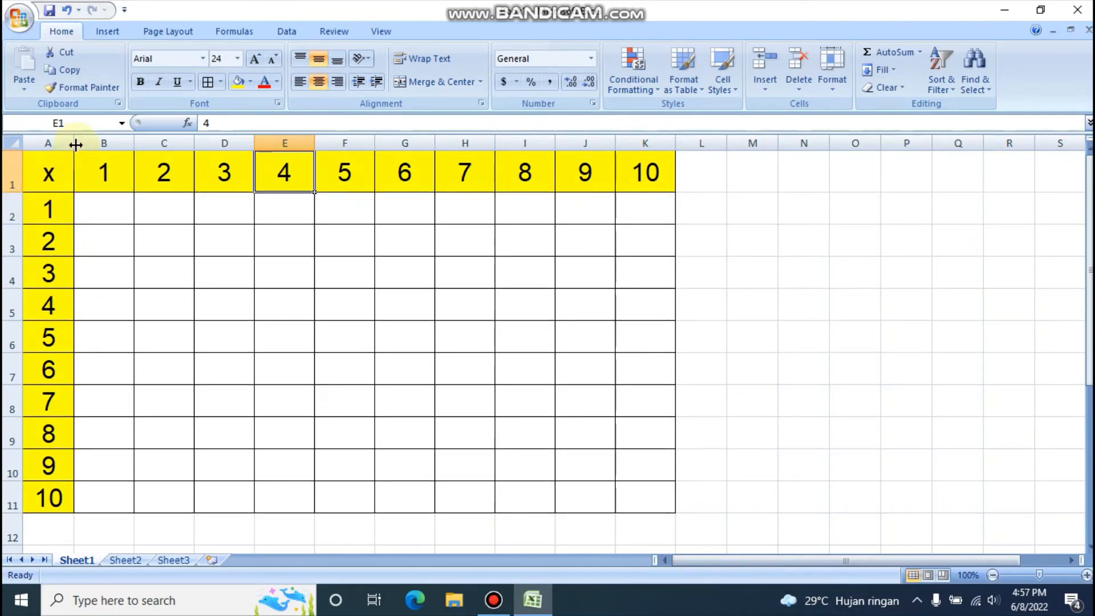
drag(75, 144, 86, 144)
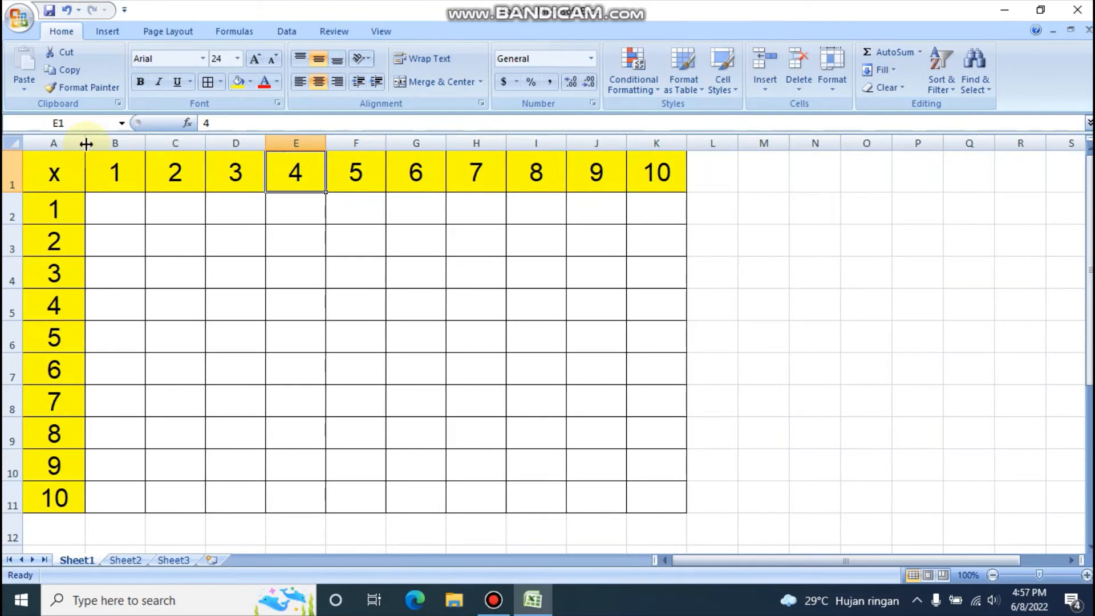
- Start a formula in cell B2 that multiplies row heading A2 by column heading B1
click(110, 204)
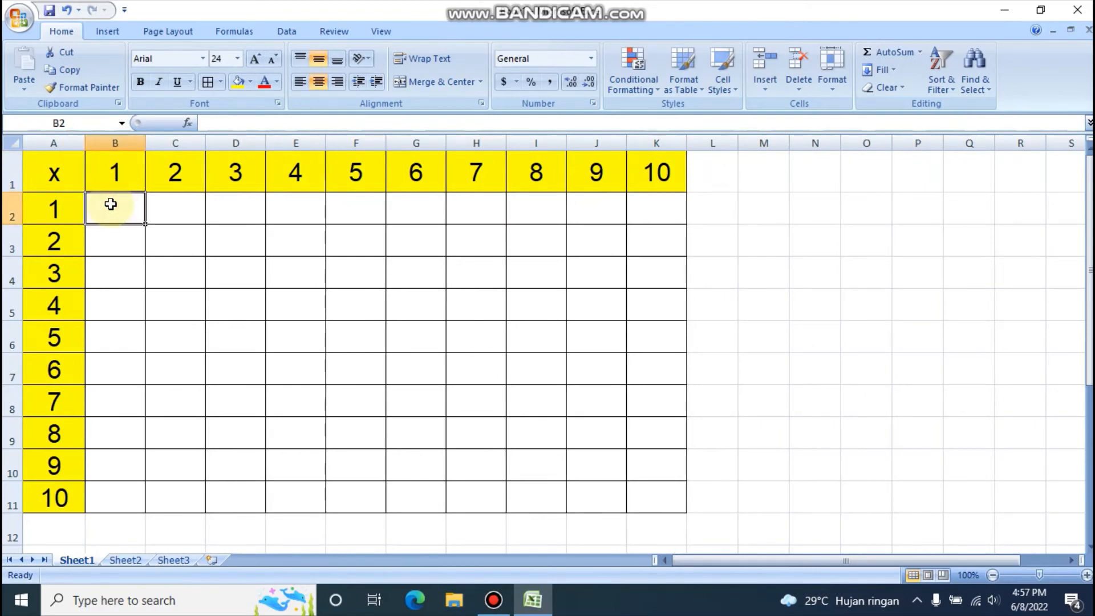
text(=)
key(Left)
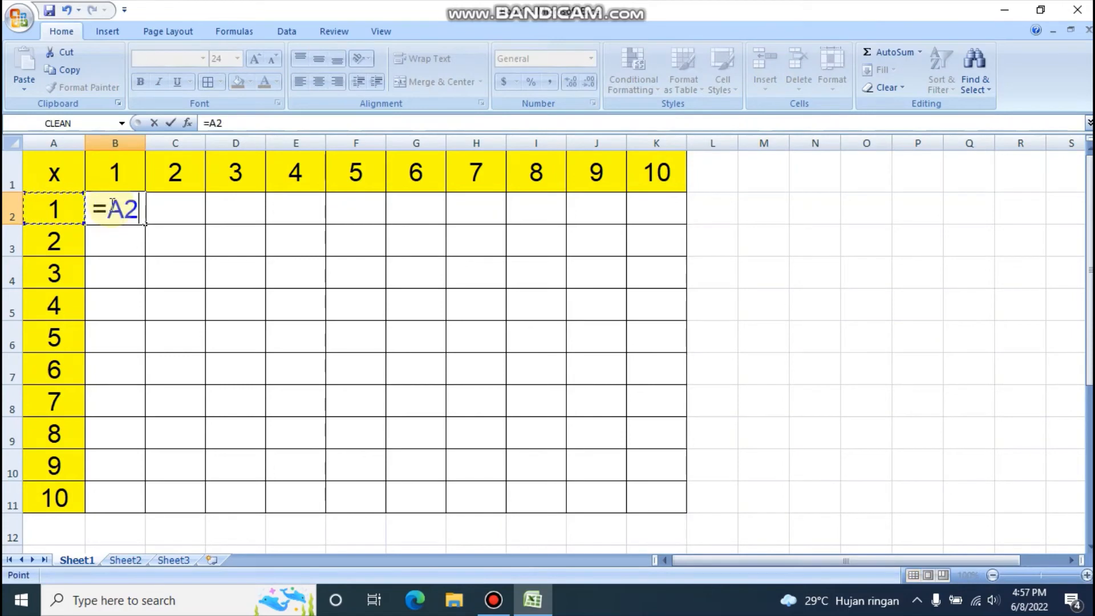
click(255, 124)
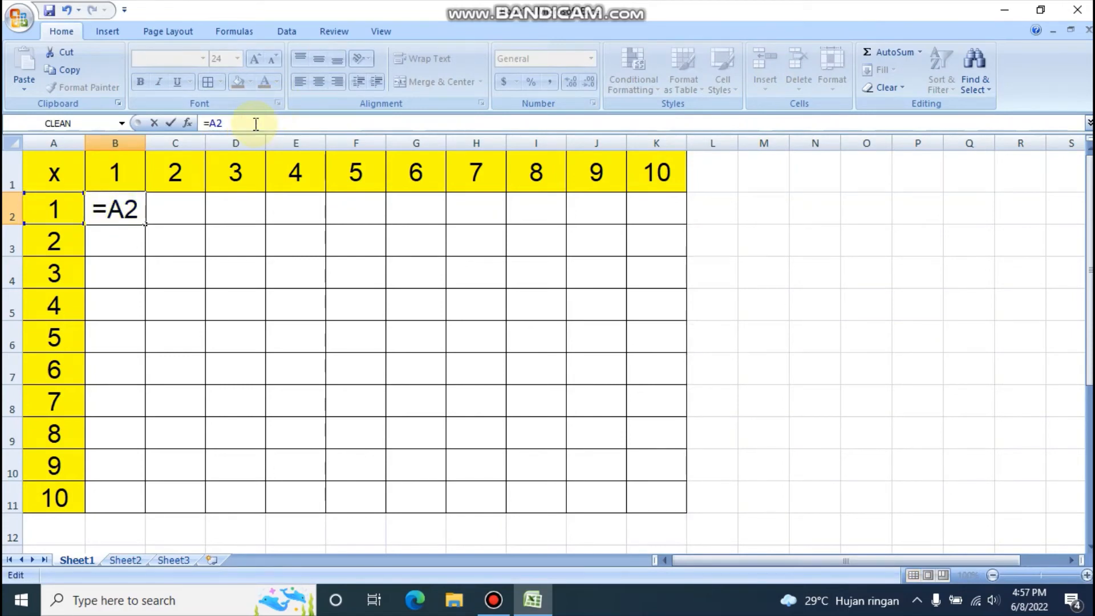
text(*)
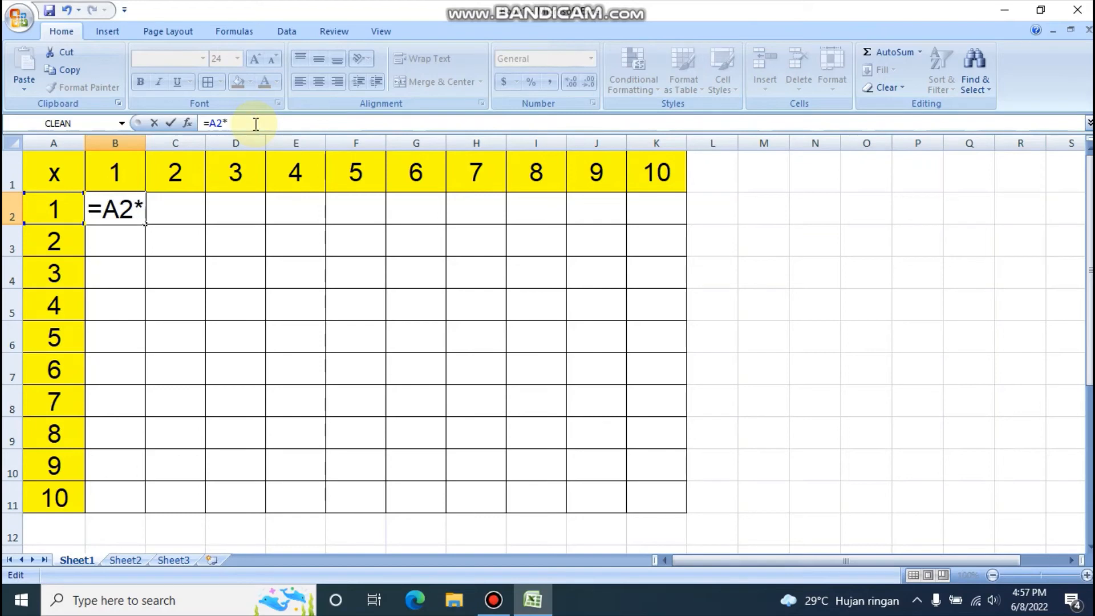
click(132, 170)
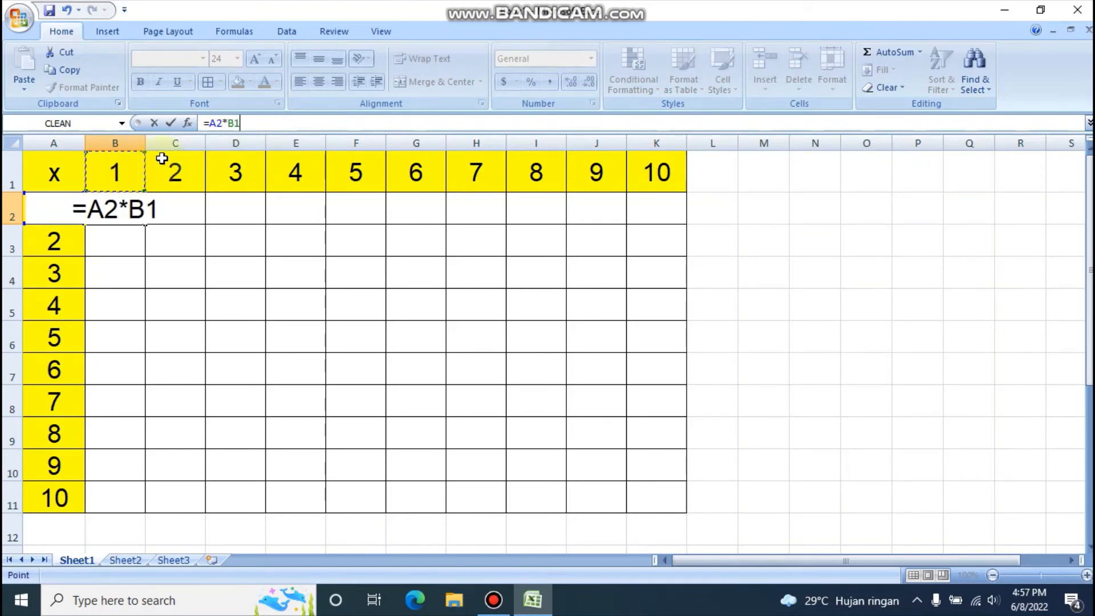
- Lock column A and row 1 in the B2 formula so it reads =$A2*B$1, and commit it
click(211, 124)
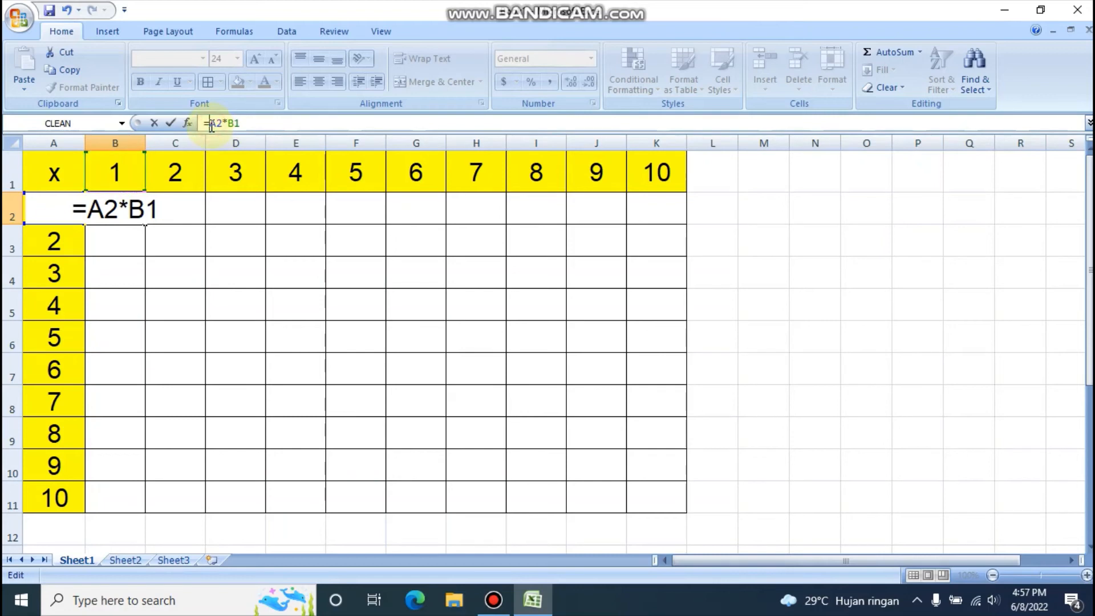
text($)
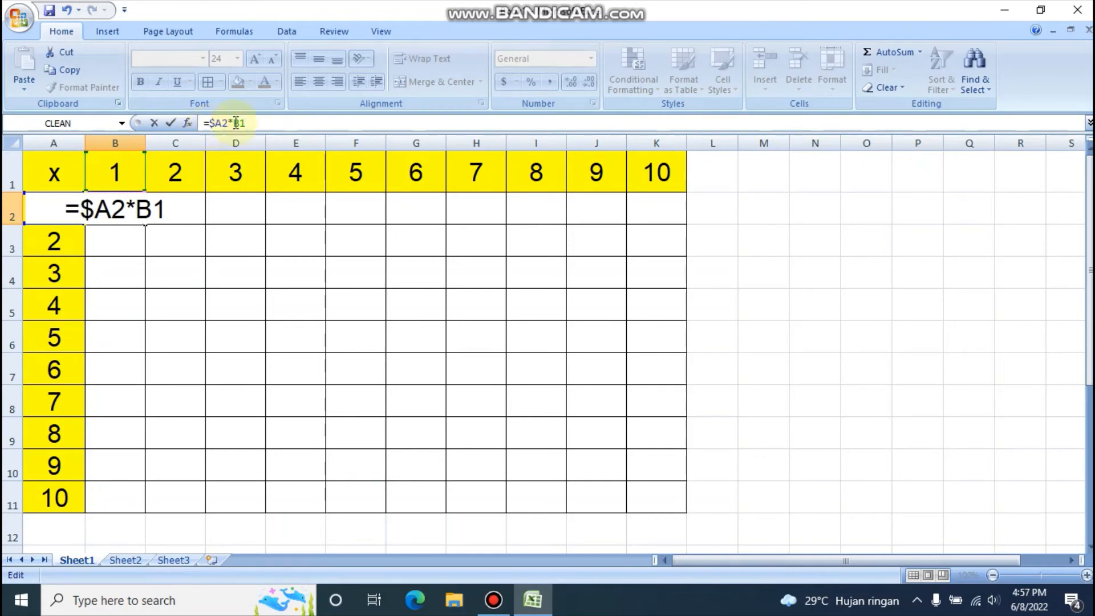
click(159, 210)
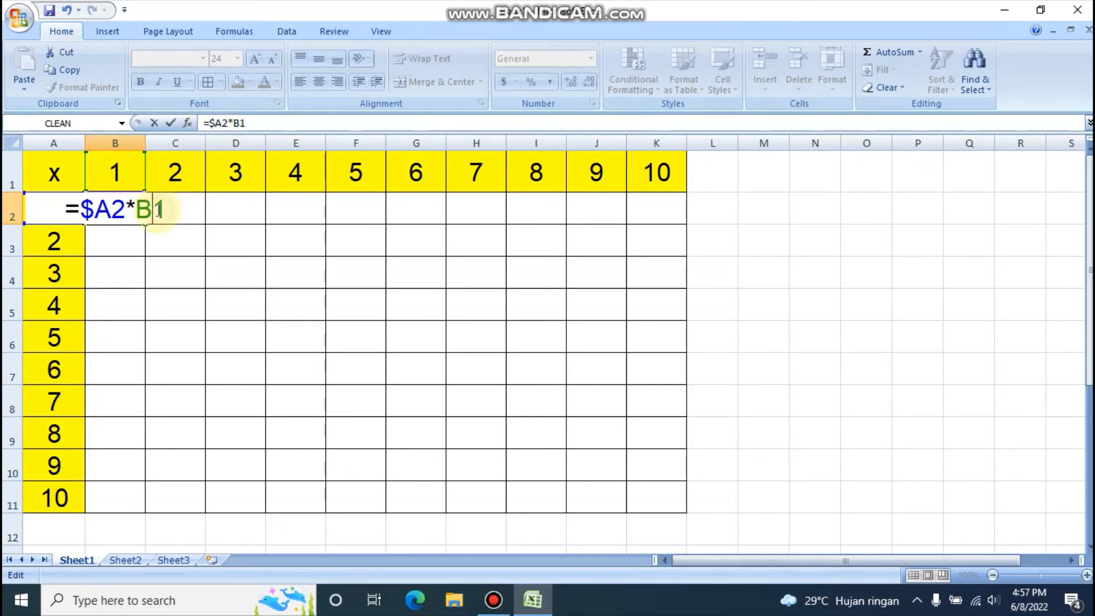
text($)
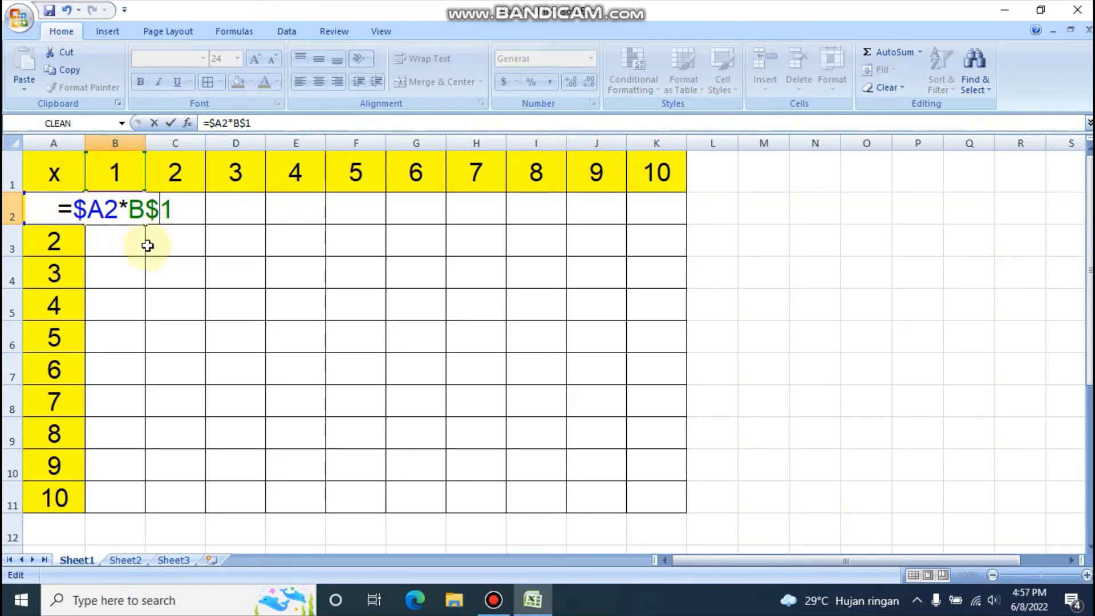
key(ctrl+Return)
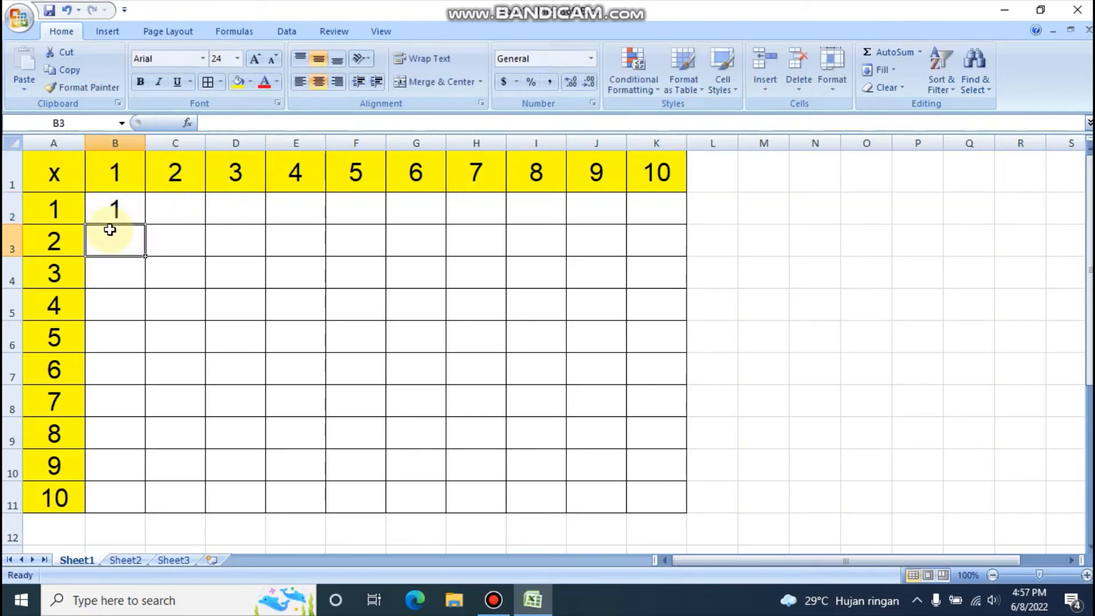
- Copy the formula in B2 and paste it over the whole product range B2 to K11
key(ctrl+c)
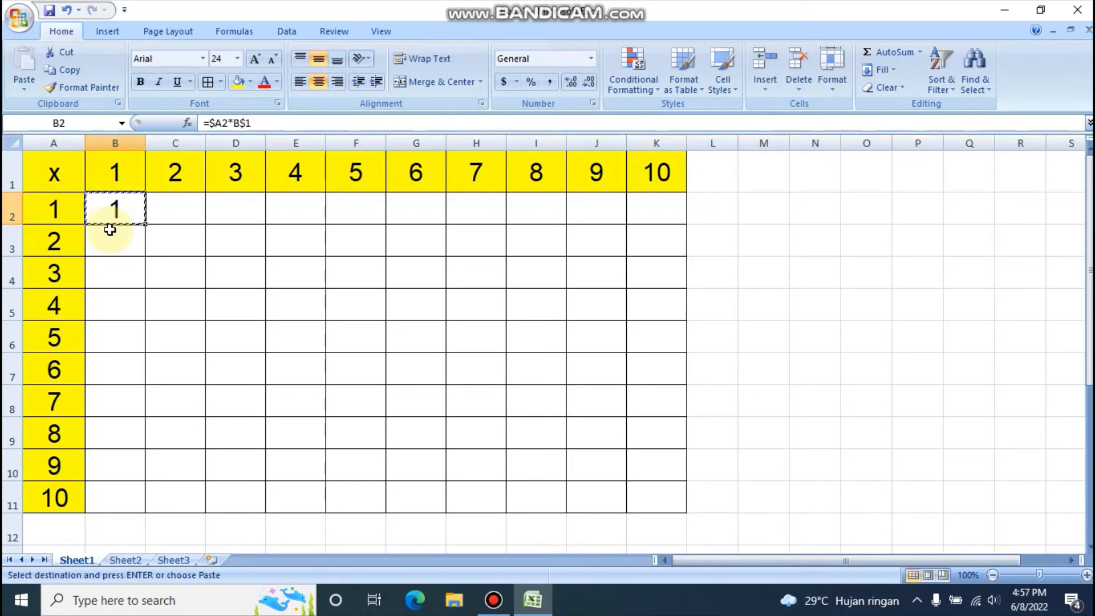
key(shift+Right)
key(shift+Right)
key(shift+Right)
key(shift+Right)
key(shift+Right)
key(shift+Right)
key(shift+Right)
key(shift+Right)
key(shift+Right)
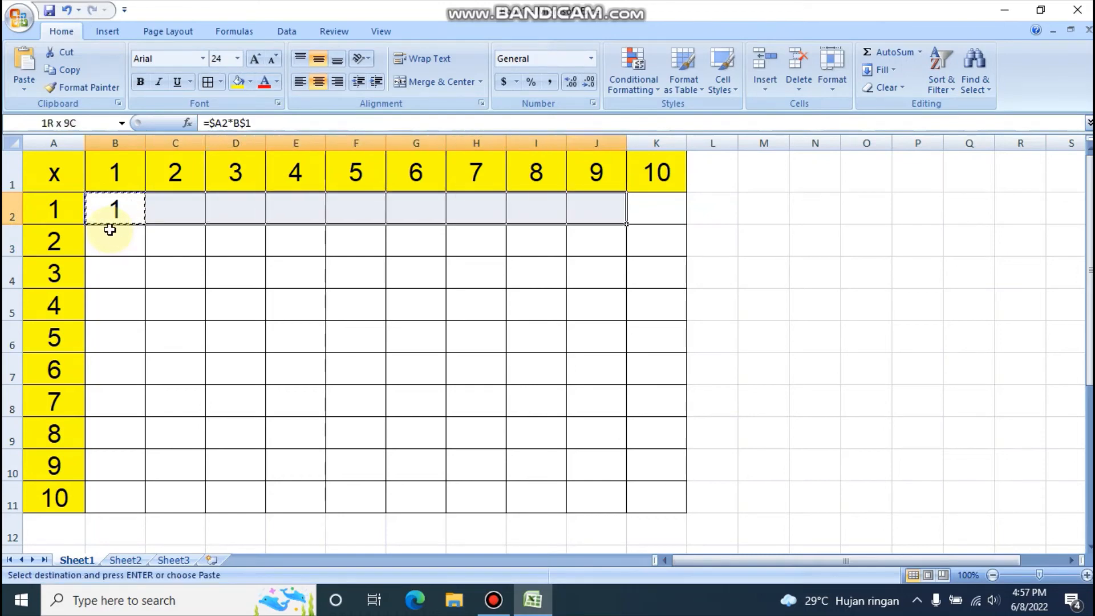
key(shift+Down)
key(shift+Down)
key(shift+Down)
key(shift+Down)
key(shift+Down)
key(shift+Down)
key(shift+Down)
key(shift+Down)
key(shift+Down)
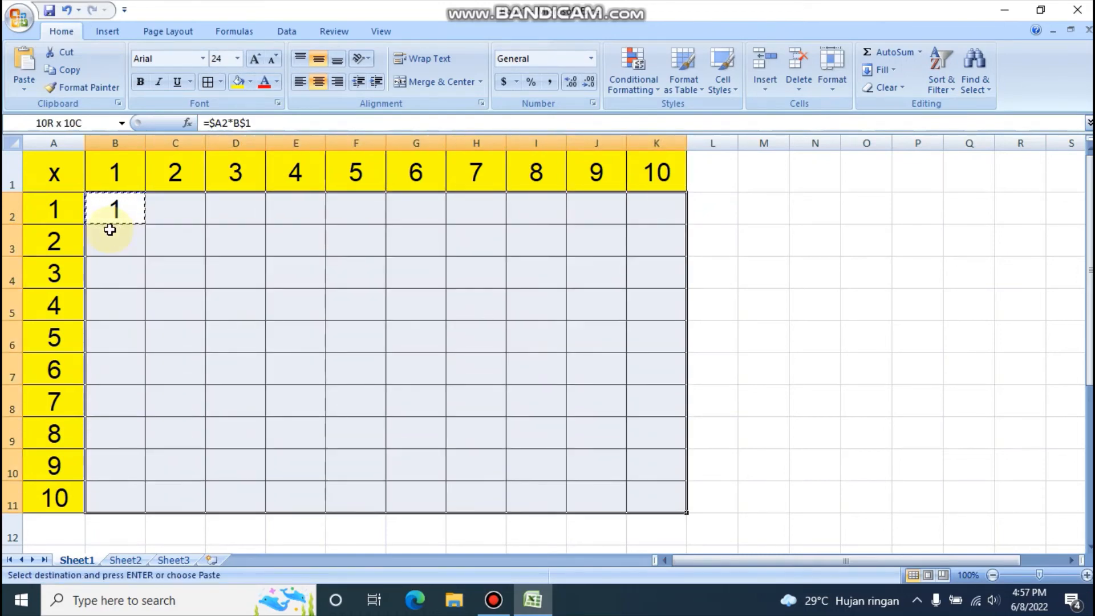
key(ctrl+v)
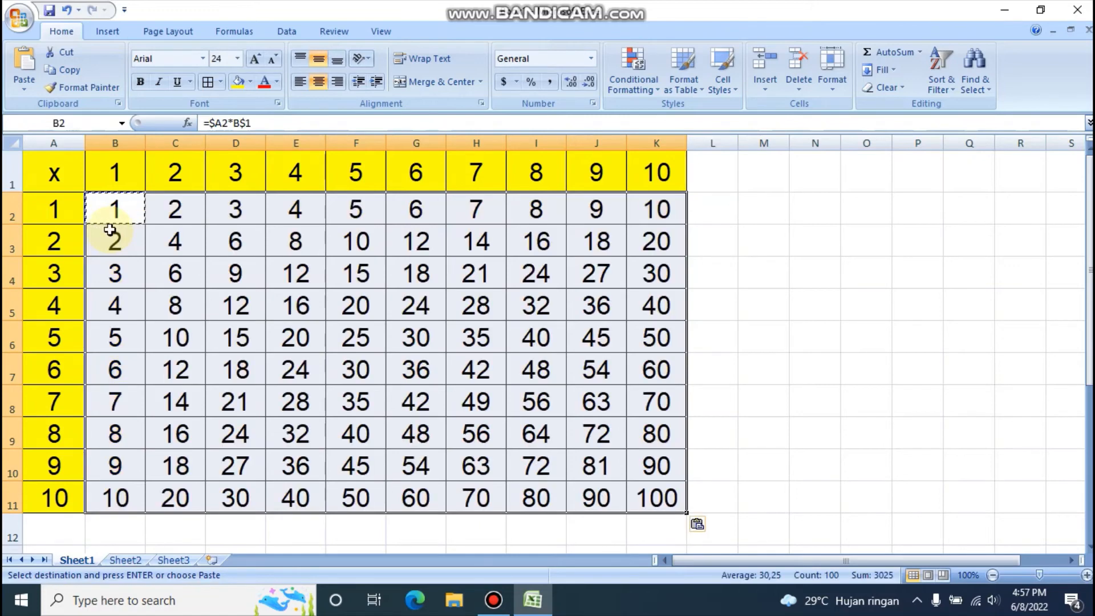
click(744, 264)
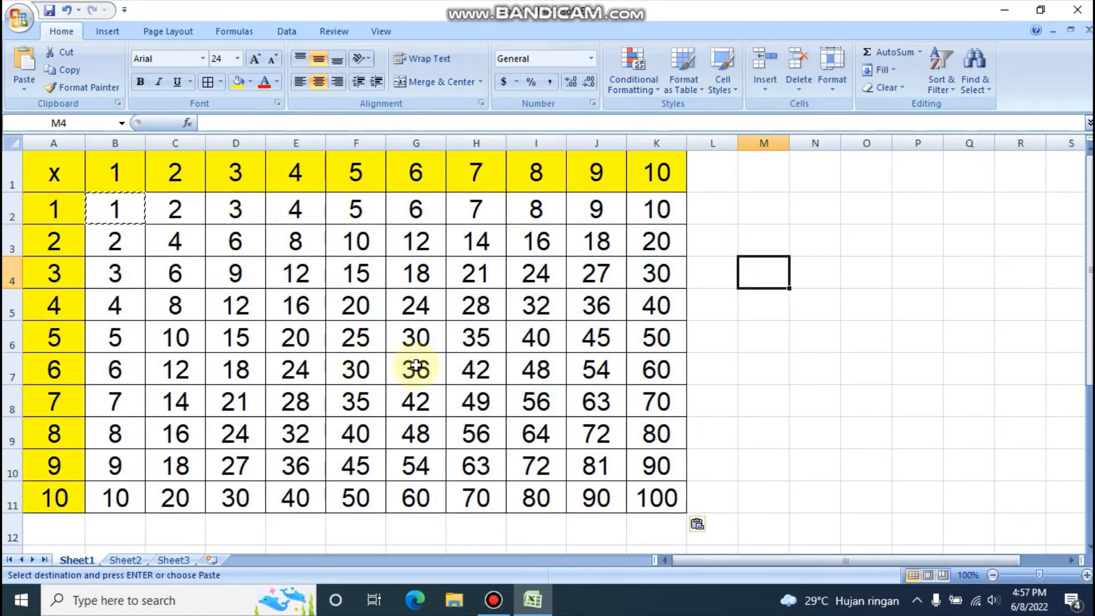
- Review the multiplication formula in cell B2 without changing it
click(707, 216)
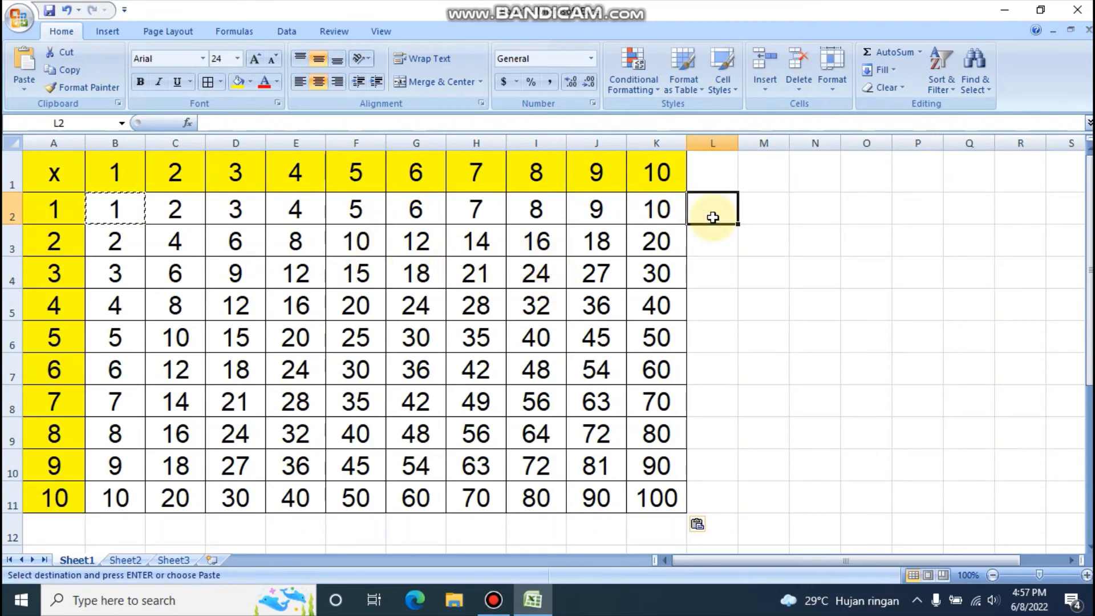
click(121, 210)
click(268, 122)
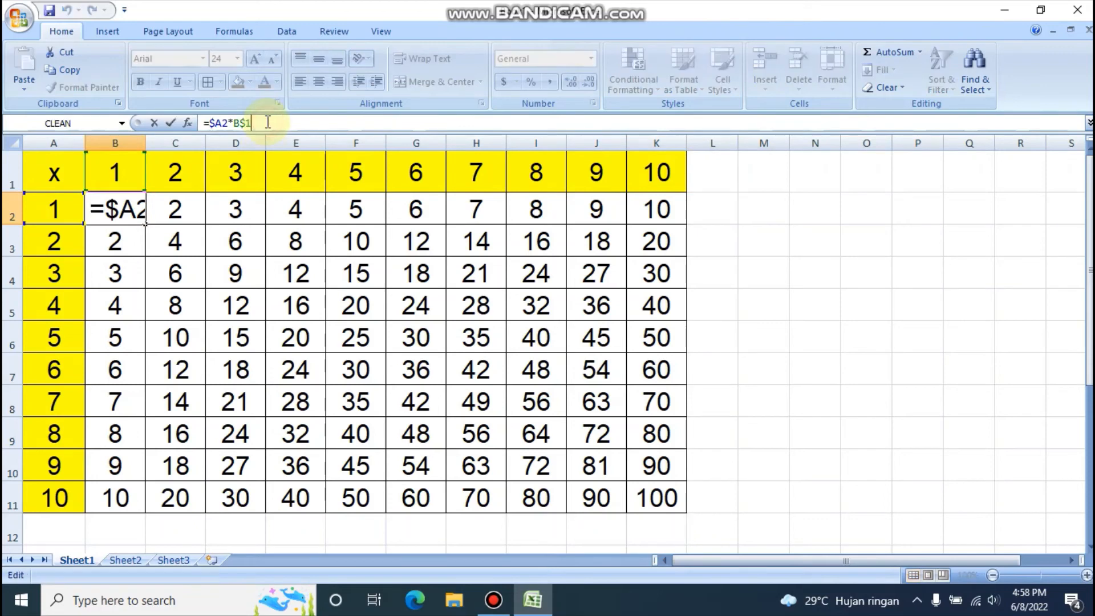
click(204, 123)
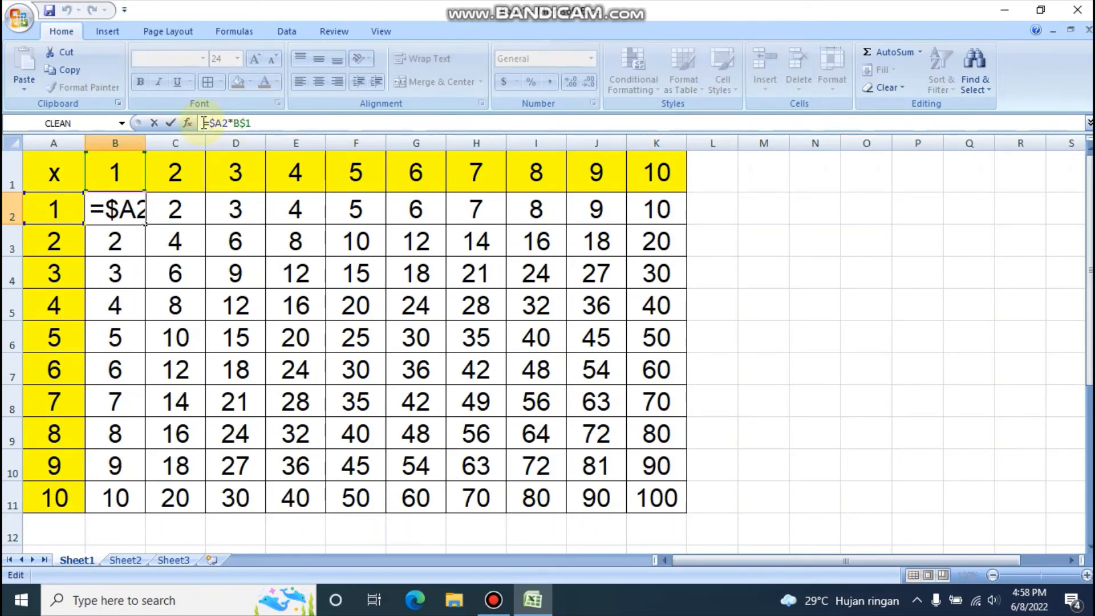
key(Escape)
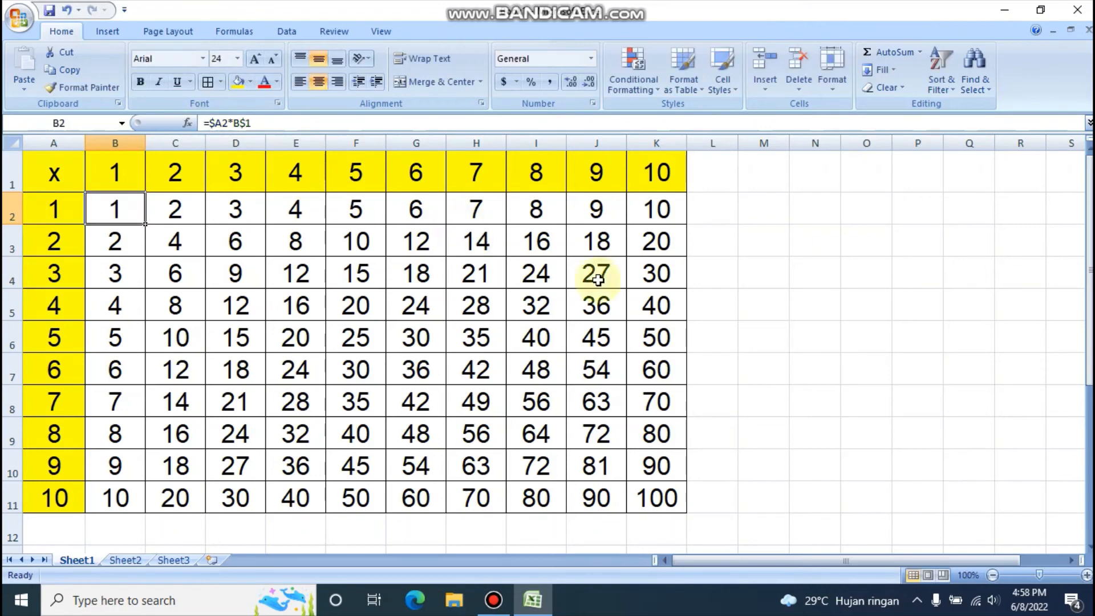
- Enter the formula as text, '=$a2*b$1, in cell M5 and widen column M to fit it
click(755, 313)
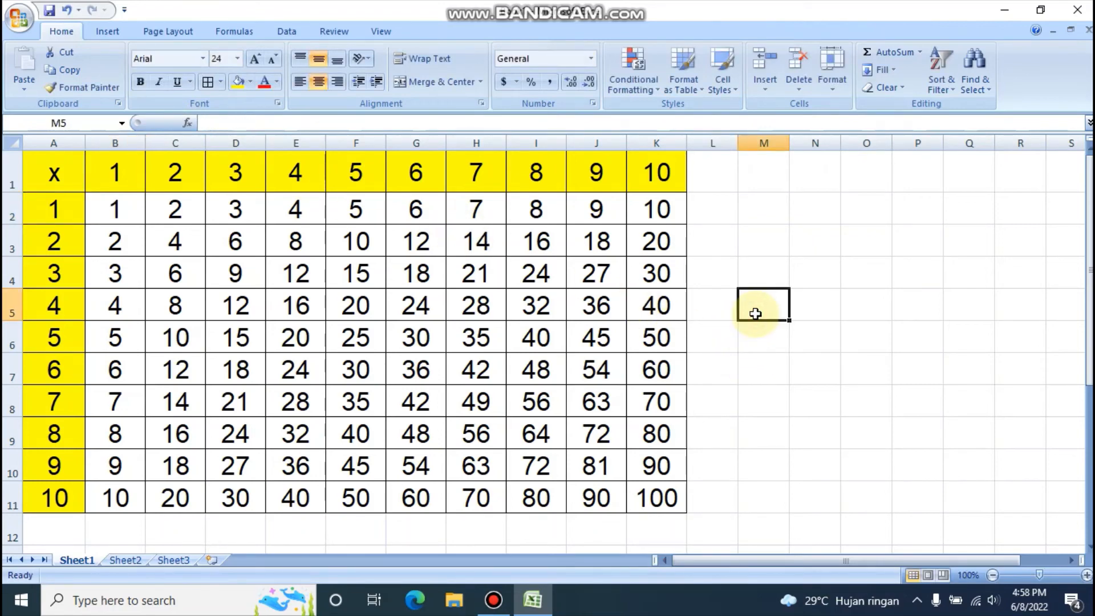
text('=)
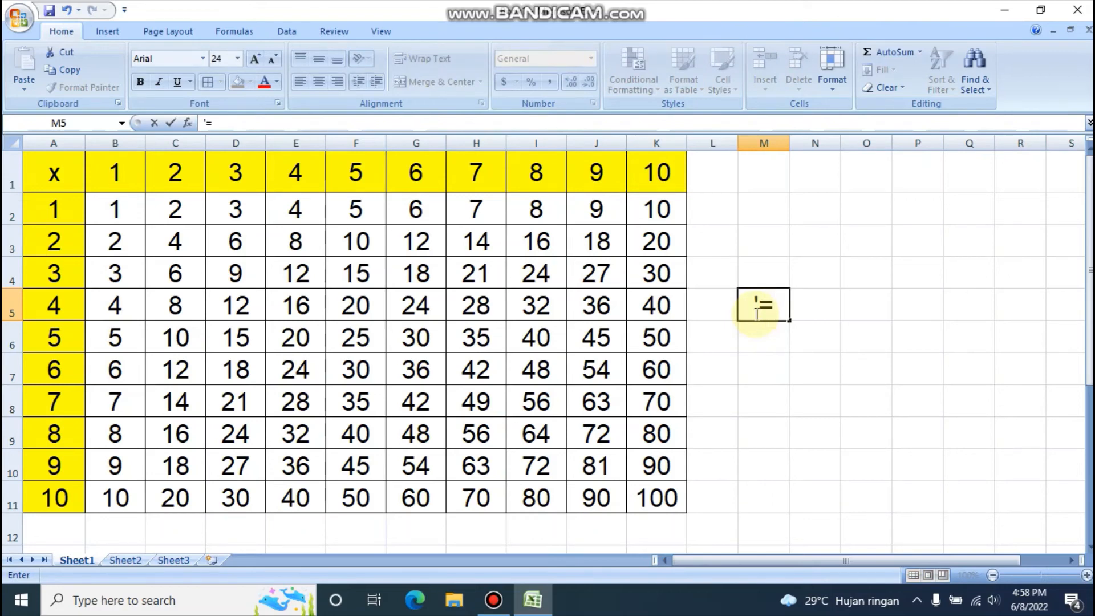
text(a2*)
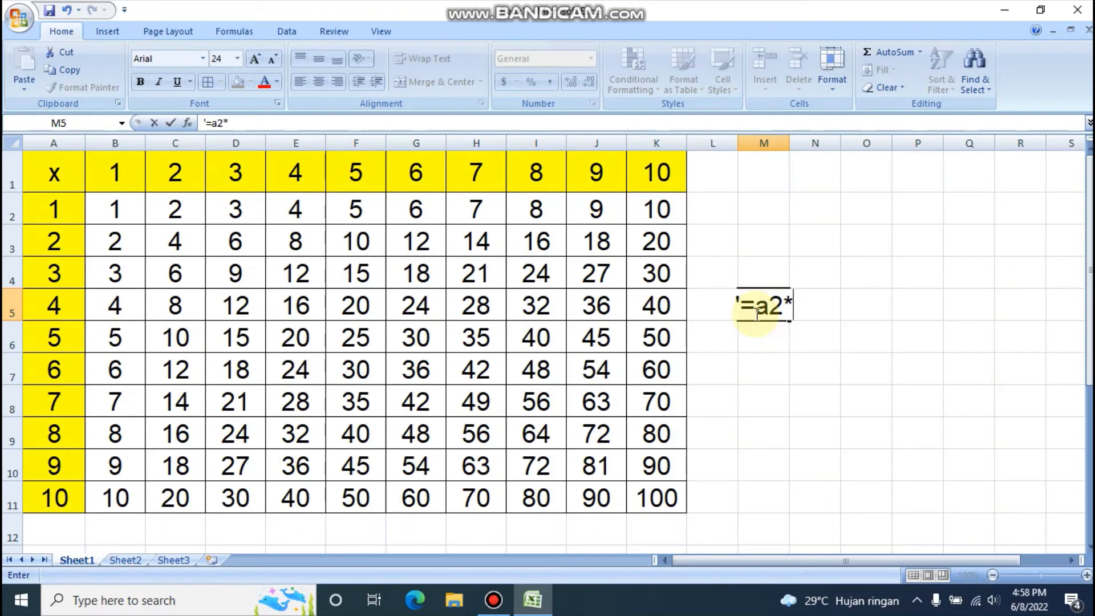
text(b1)
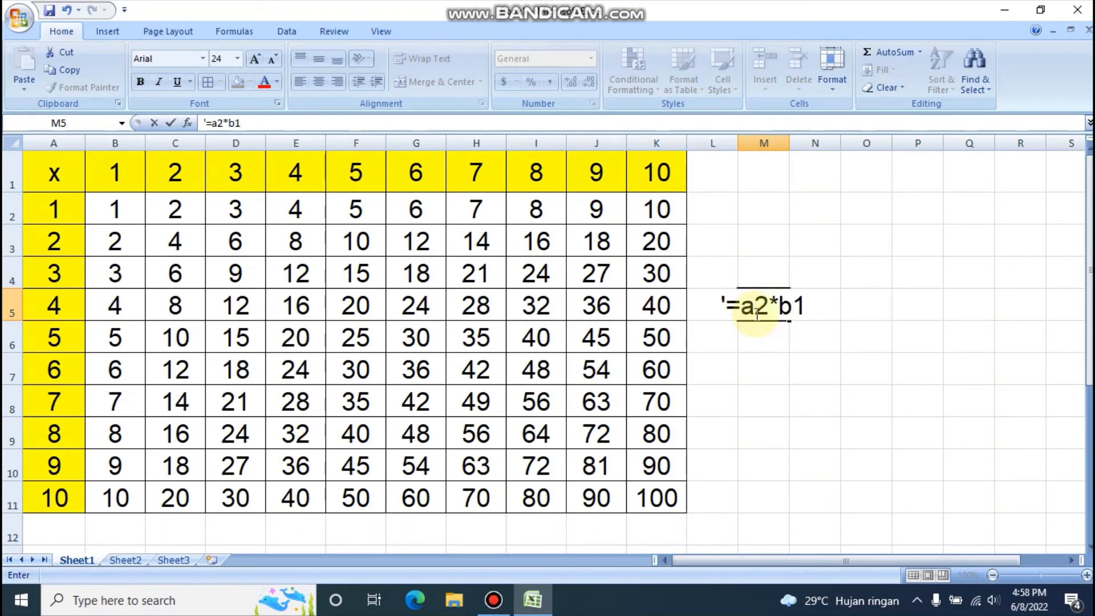
click(212, 123)
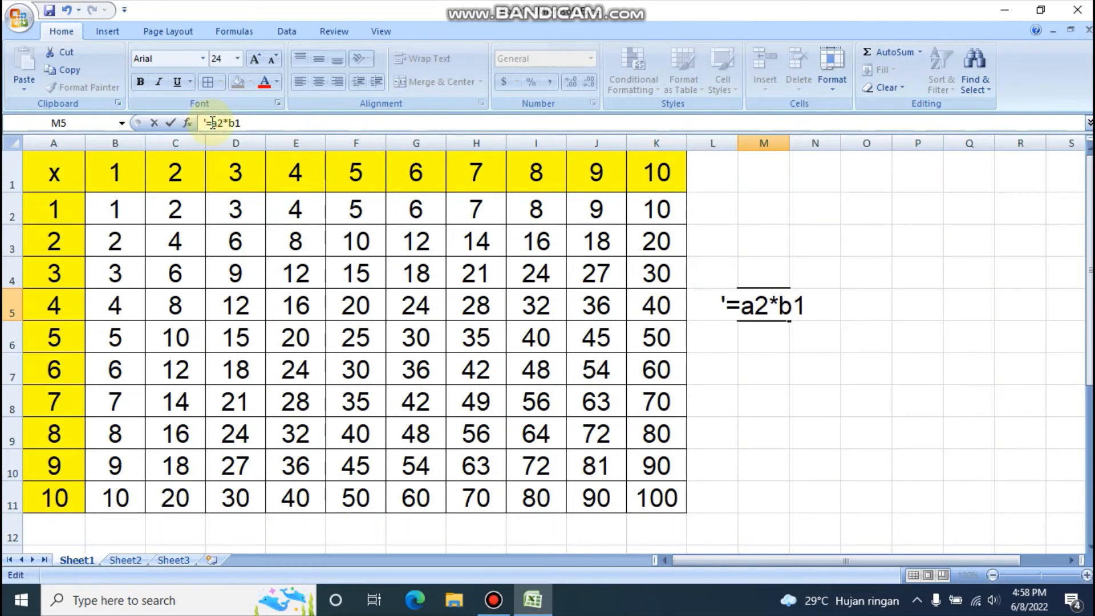
text($a2*b)
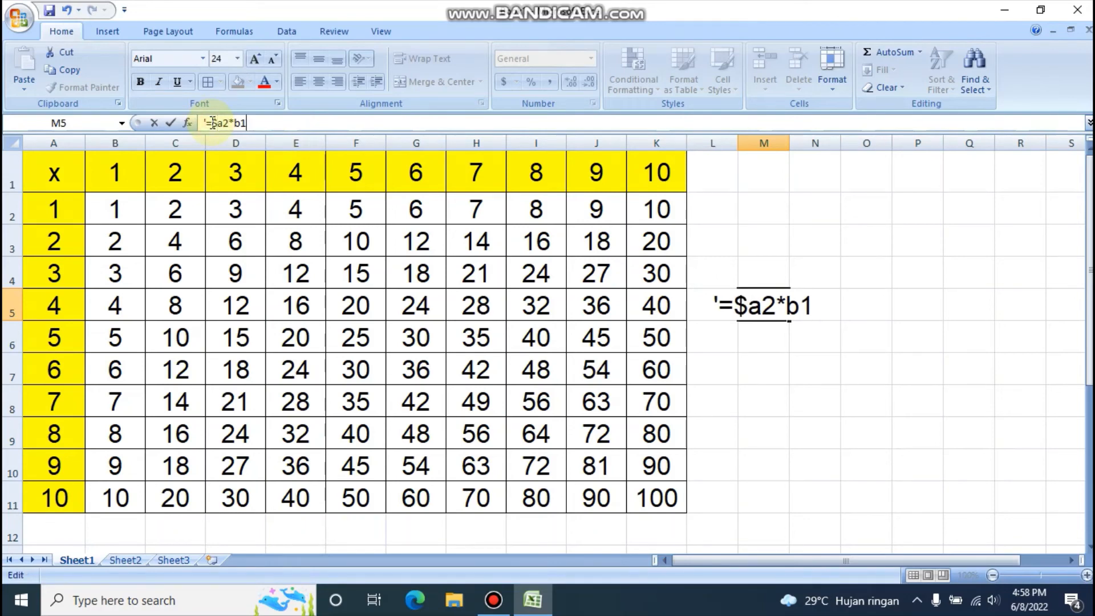
text($)
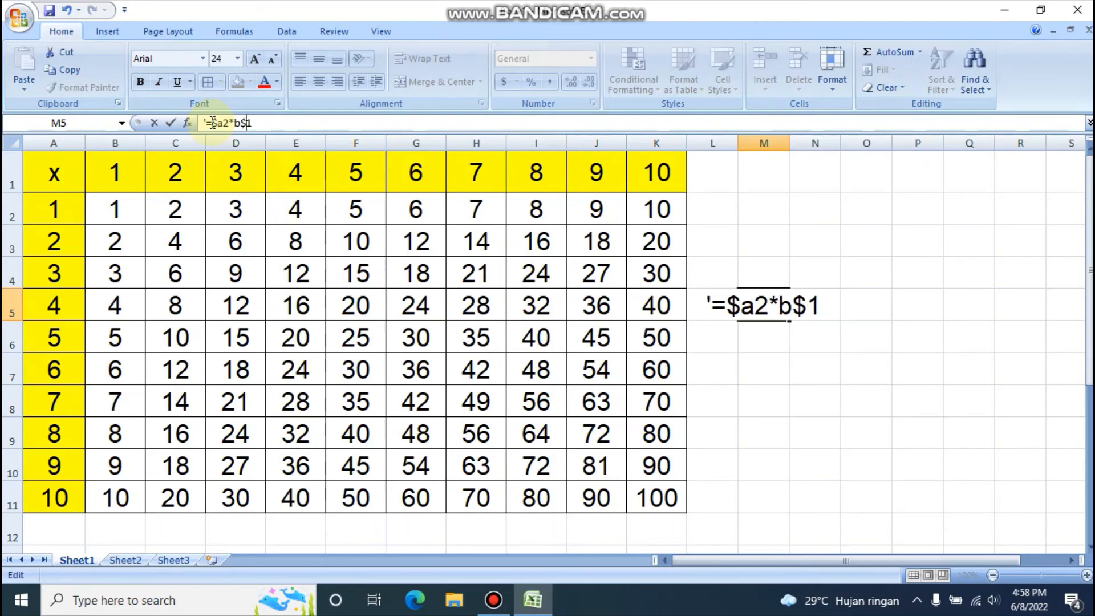
key(Return)
key(Up)
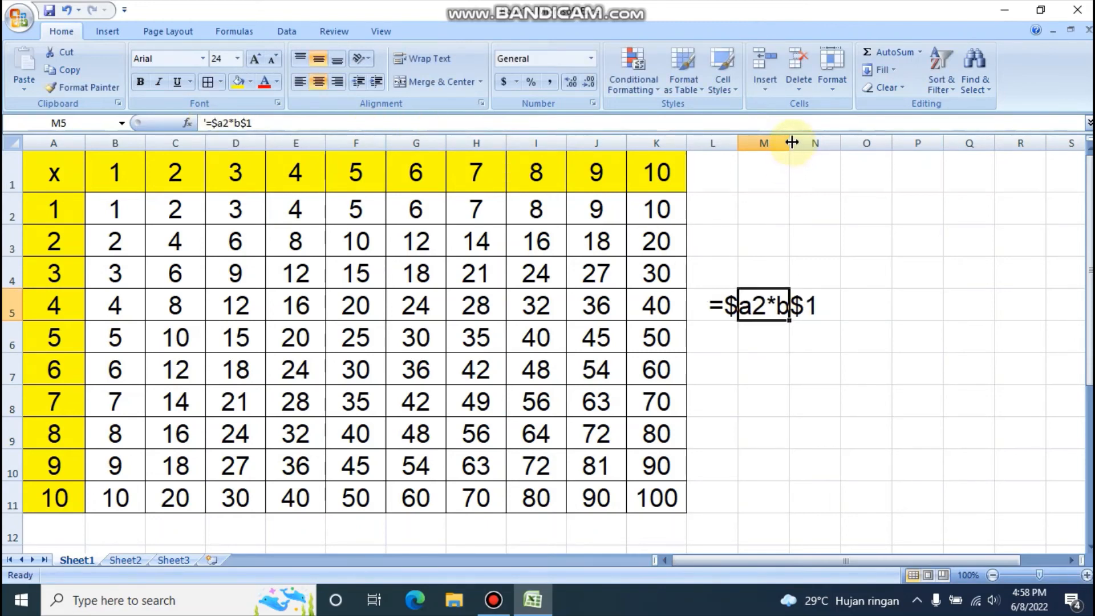
drag(792, 142, 888, 142)
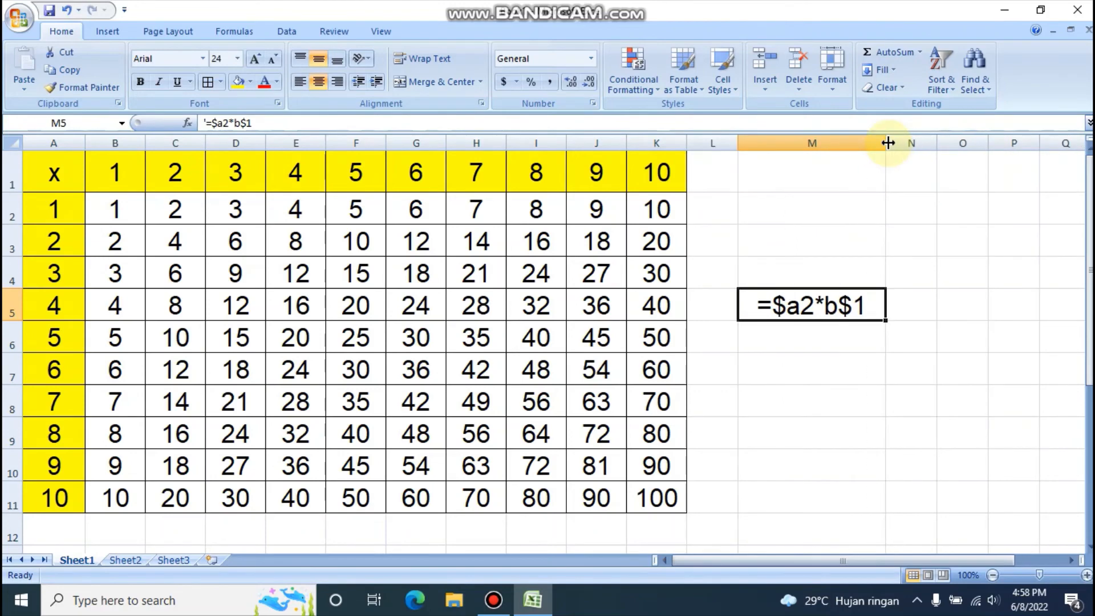
- Enter the label 'Rumus yang dipakai' in cell M3, above the formula note, with a lowercase 'yang'
click(843, 274)
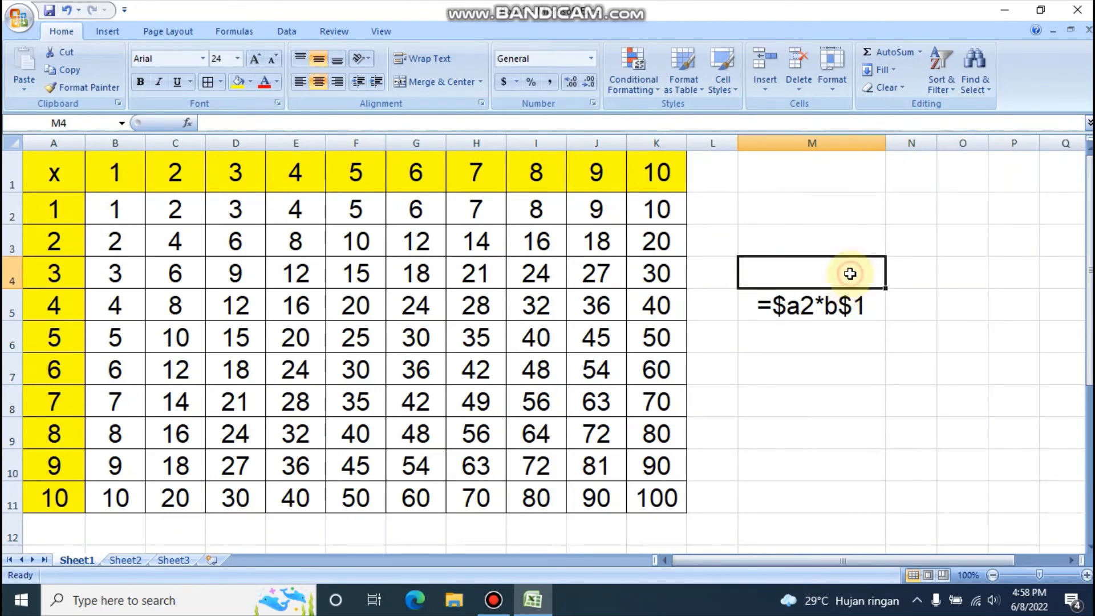
click(836, 248)
text(R)
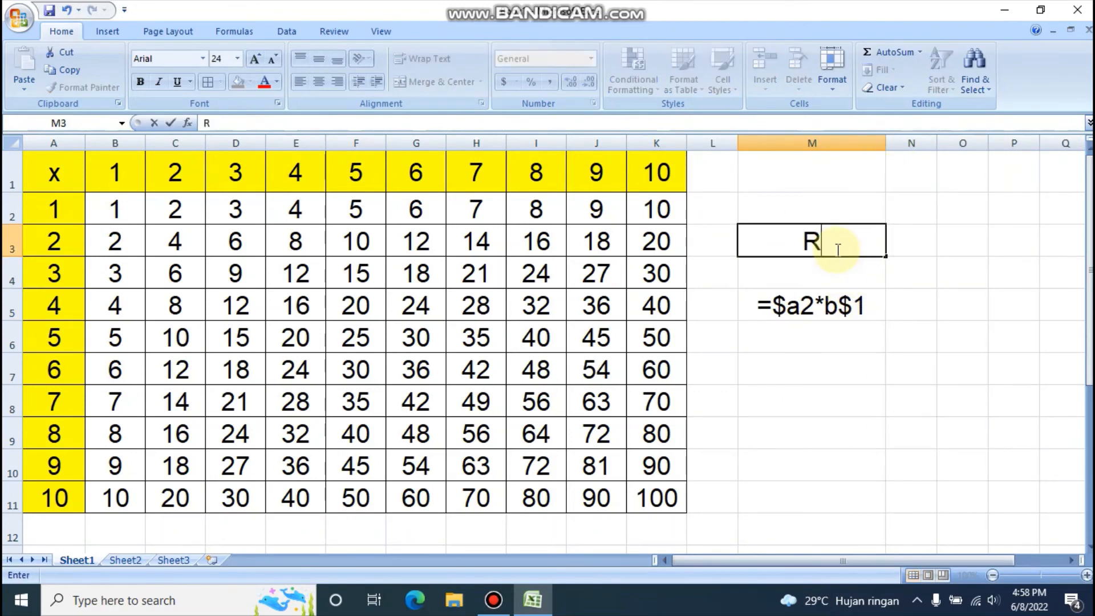
text(umus Yan)
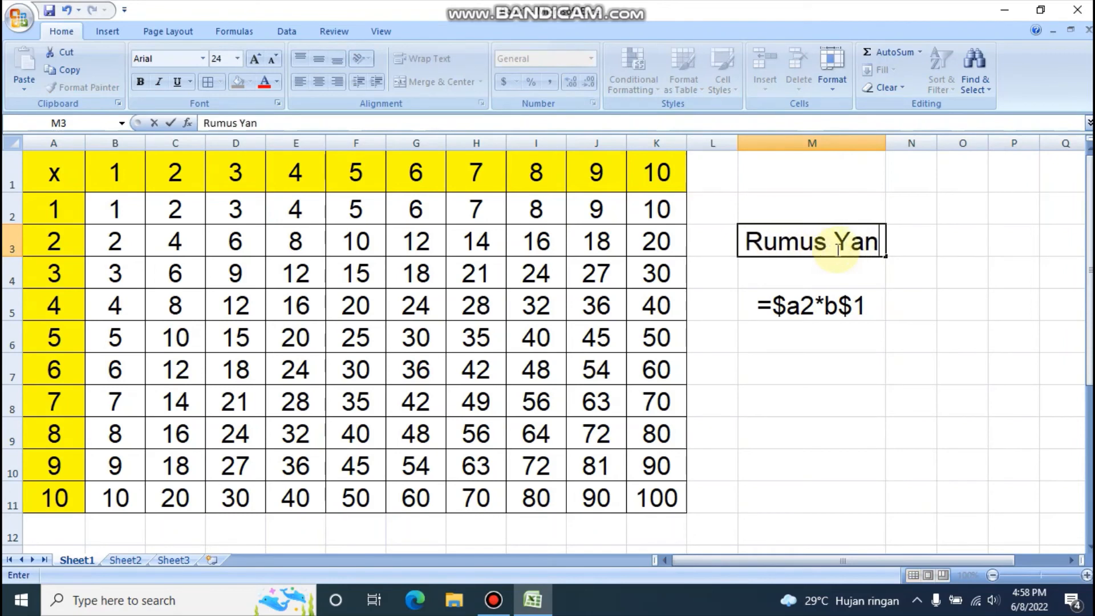
text(g dipakai)
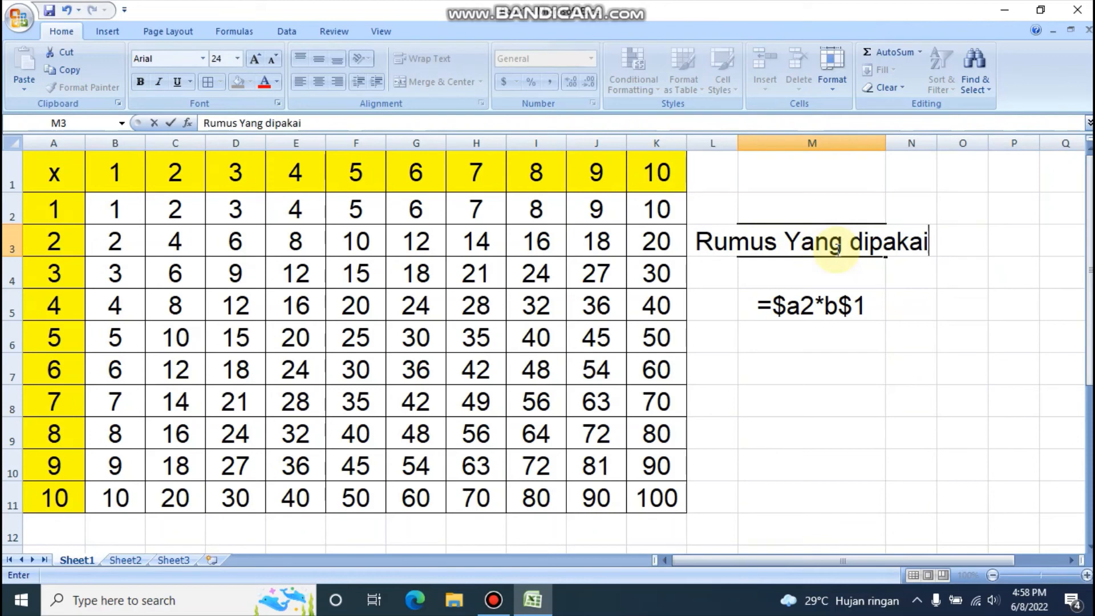
key(BackSpace)
key(BackSpace)
key(BackSpace)
key(BackSpace)
key(BackSpace)
key(BackSpace)
key(BackSpace)
key(BackSpace)
key(BackSpace)
key(BackSpace)
key(BackSpace)
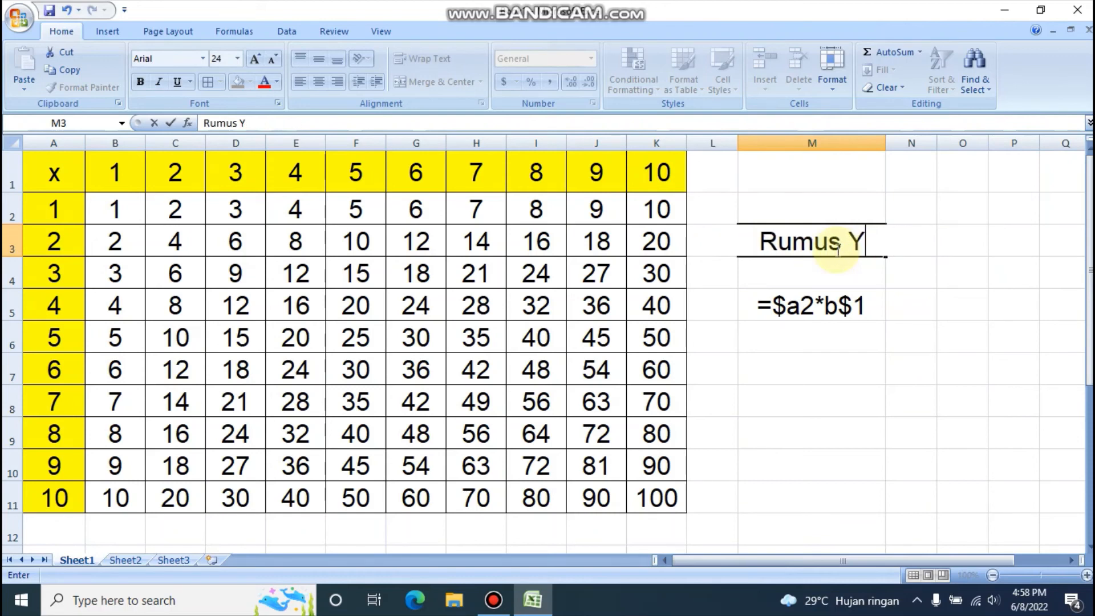
key(BackSpace)
text(yang d)
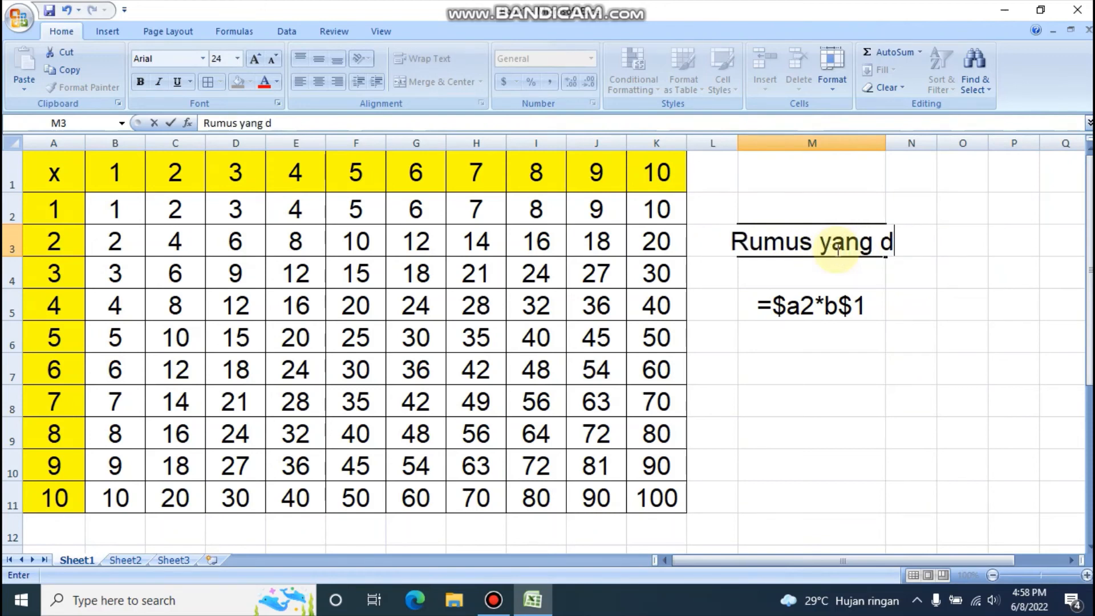
text(ipakai)
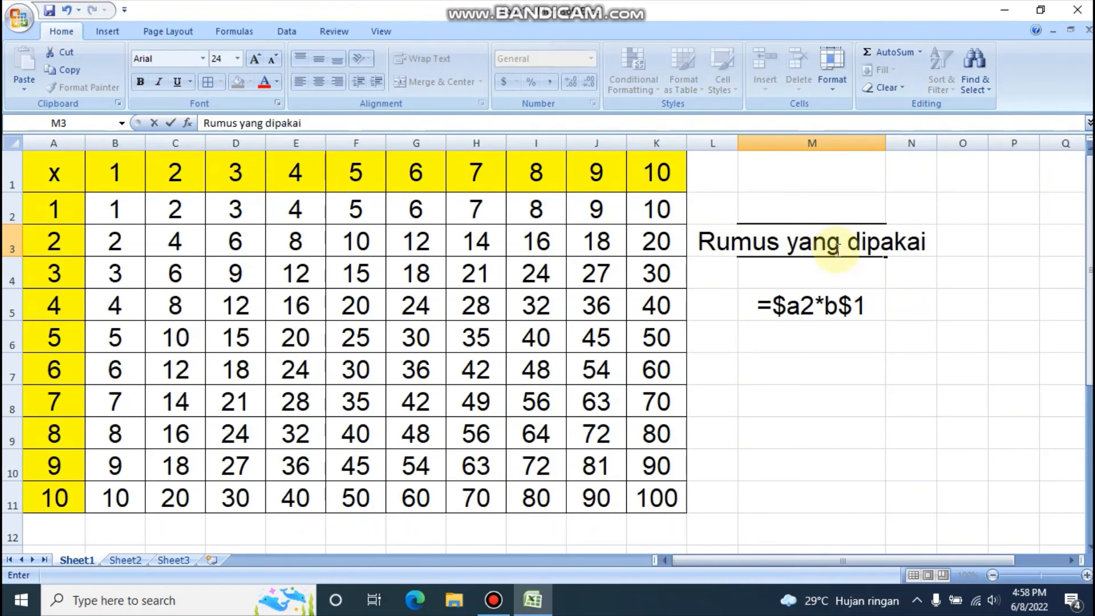
key(Return)
- Add a border to the formula note in cell M5 and make it a Thick Box Border
key(Down)
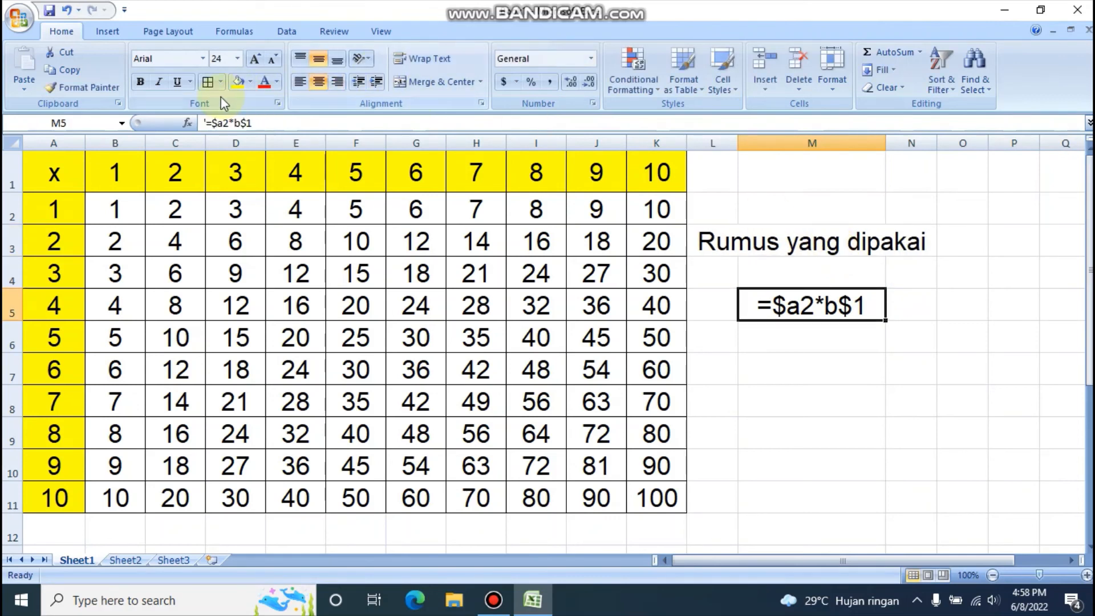
click(211, 84)
click(899, 336)
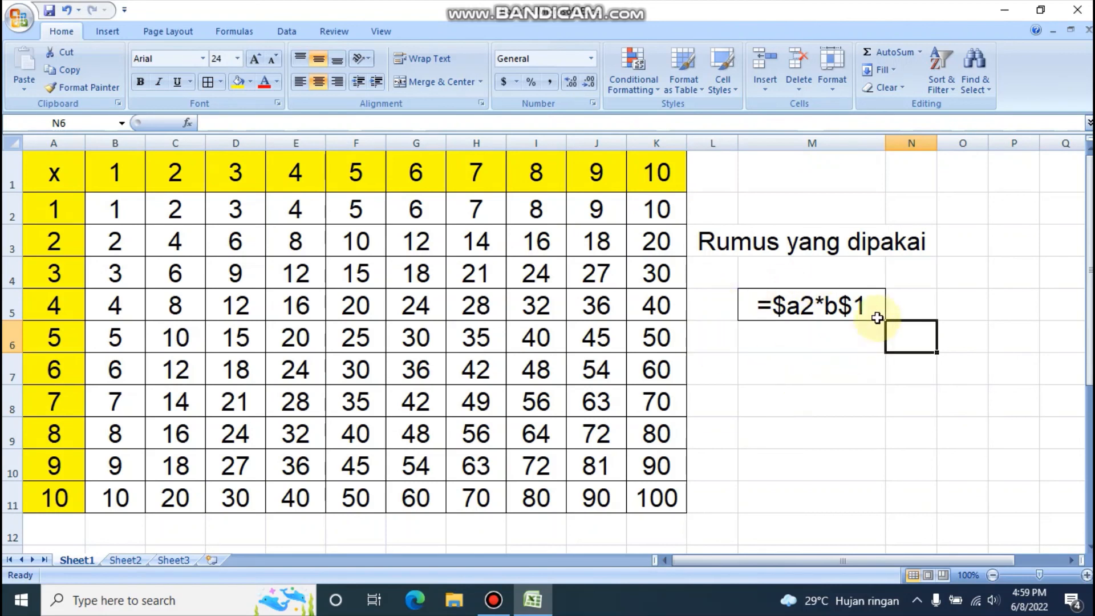
click(819, 308)
click(221, 82)
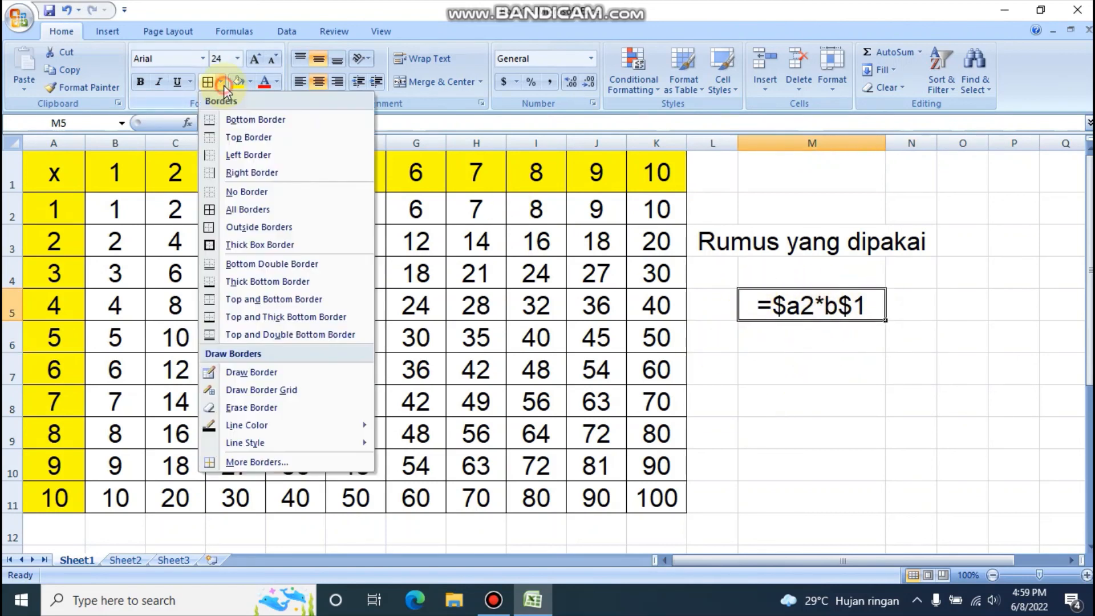
click(256, 246)
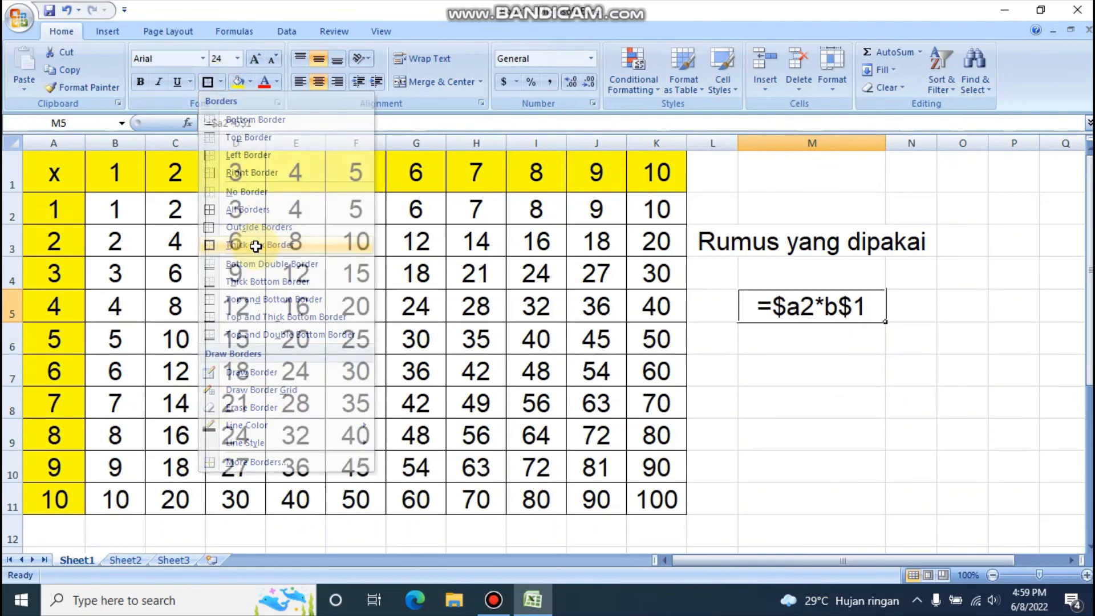
click(795, 372)
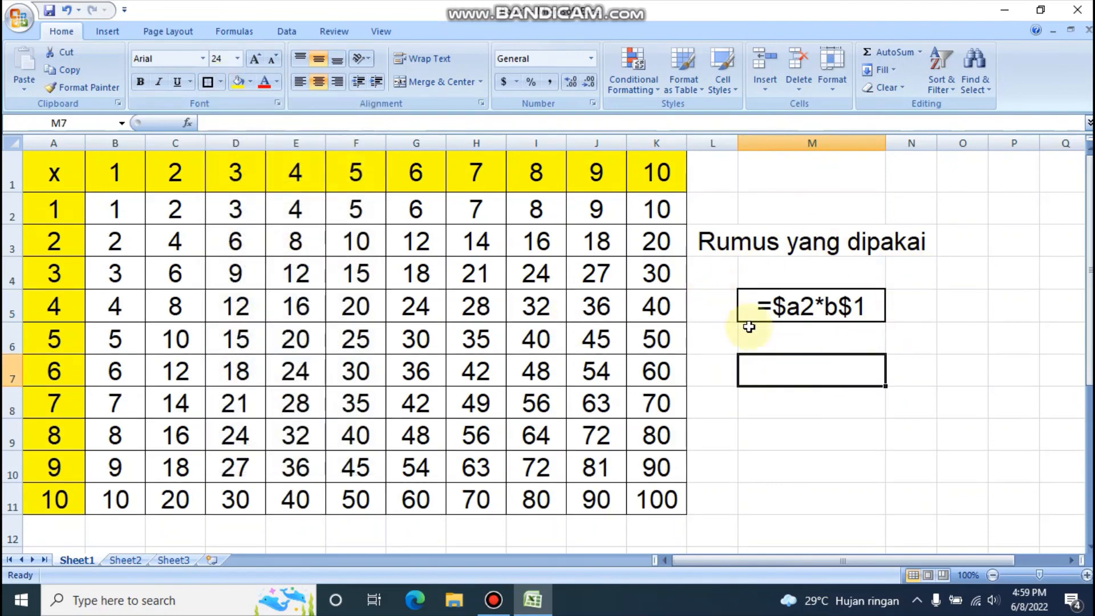
- Fill the formula note cell M5 with yellow to match the table headers
click(838, 313)
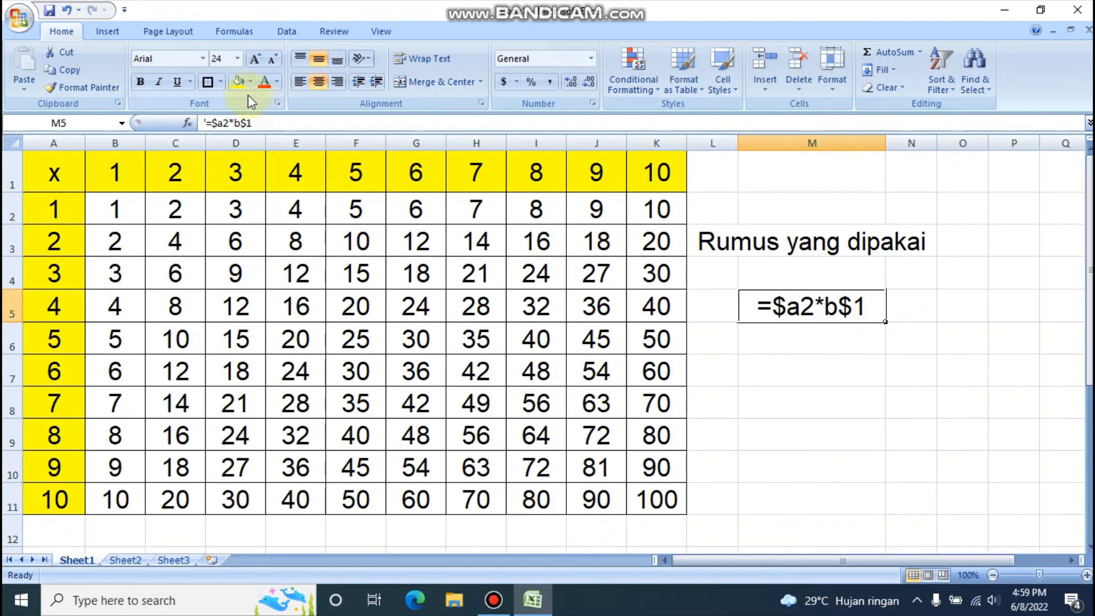
click(238, 82)
click(859, 363)
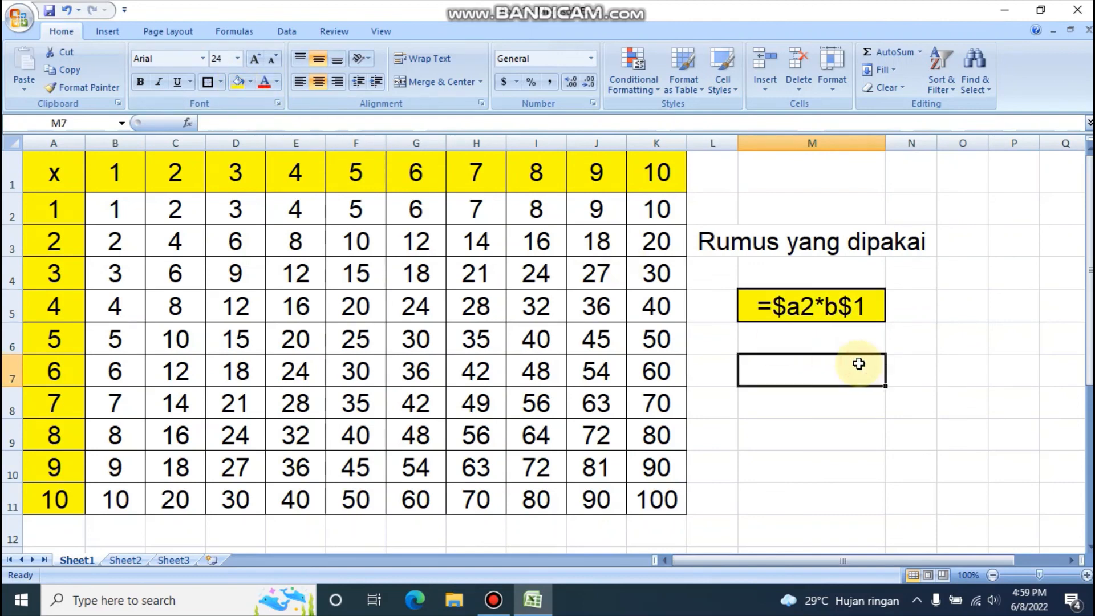
click(964, 349)
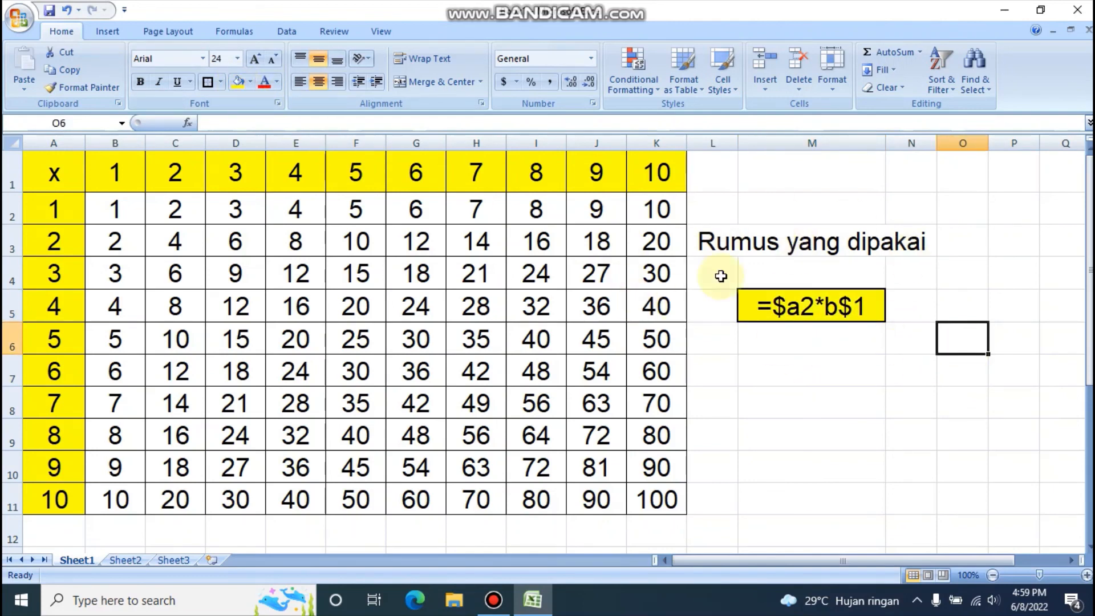